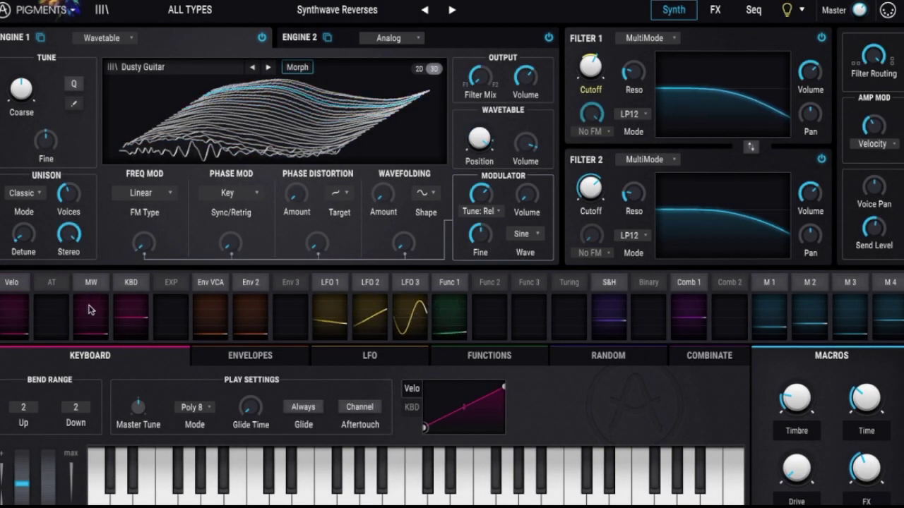
Cycle through the Envelopes, LFO, Functions, Random, Combinate and Keyboard modulator panels.
{"action": "left_click", "coordinate": [272, 361]}
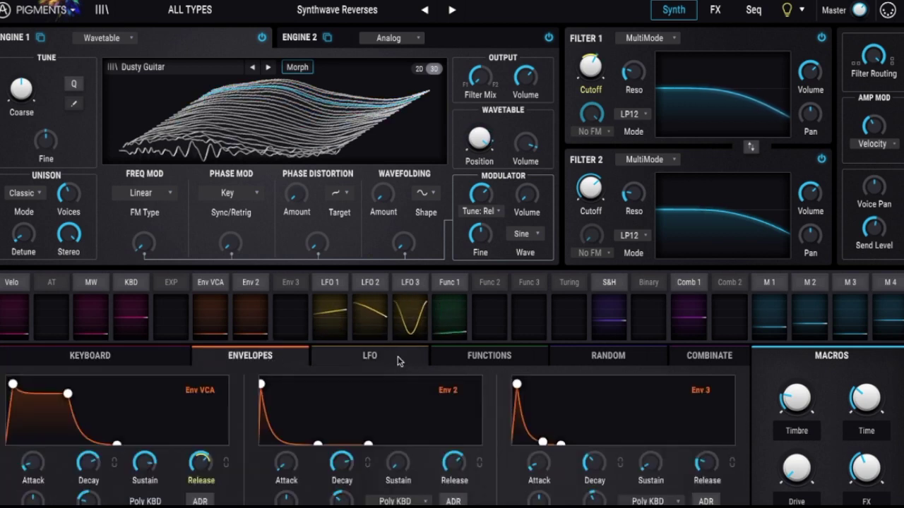
{"action": "left_click", "coordinate": [396, 359]}
{"action": "left_click", "coordinate": [504, 360]}
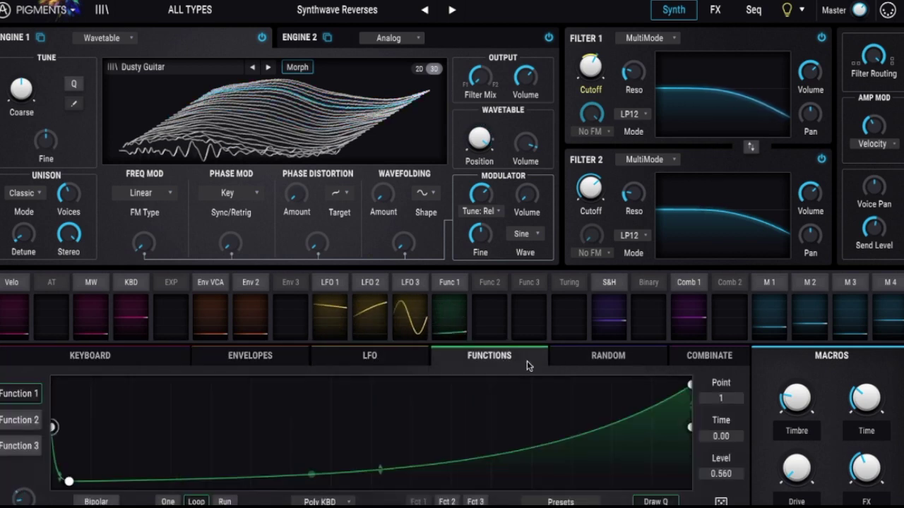
{"action": "left_click", "coordinate": [631, 359]}
{"action": "left_click", "coordinate": [719, 359]}
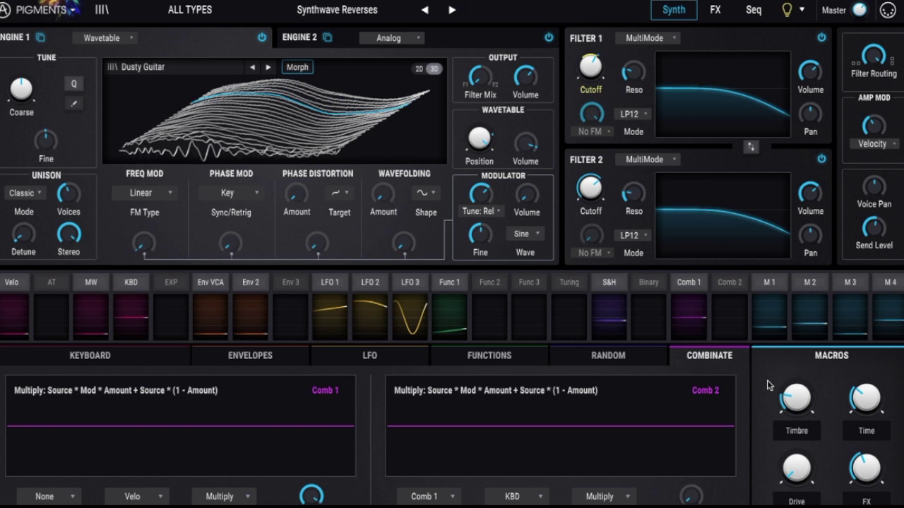
{"action": "left_click", "coordinate": [94, 358]}
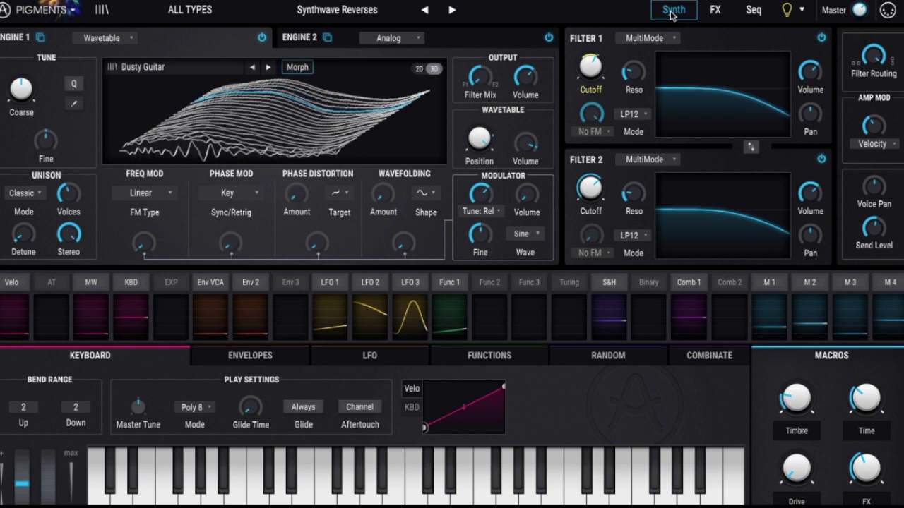
View the FX page and the step sequencer, then return to the Synth page.
{"action": "left_click", "coordinate": [716, 10]}
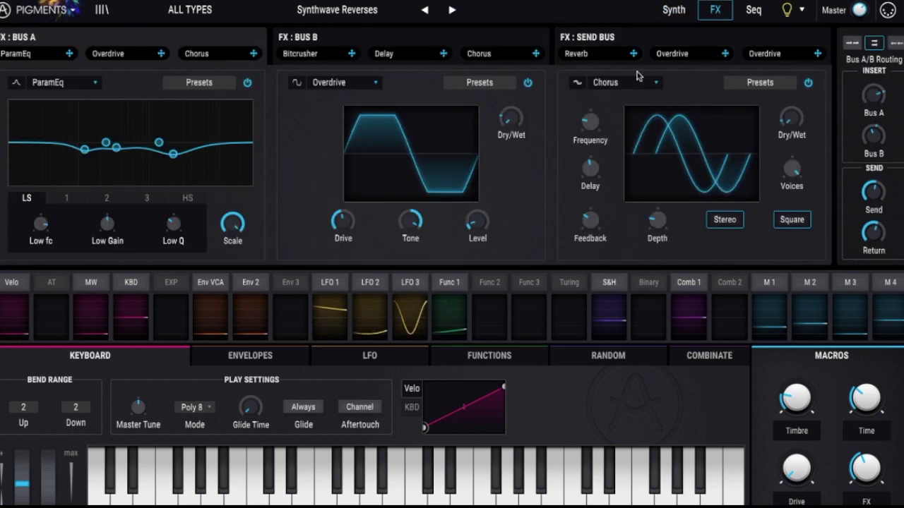
{"action": "left_click", "coordinate": [754, 11]}
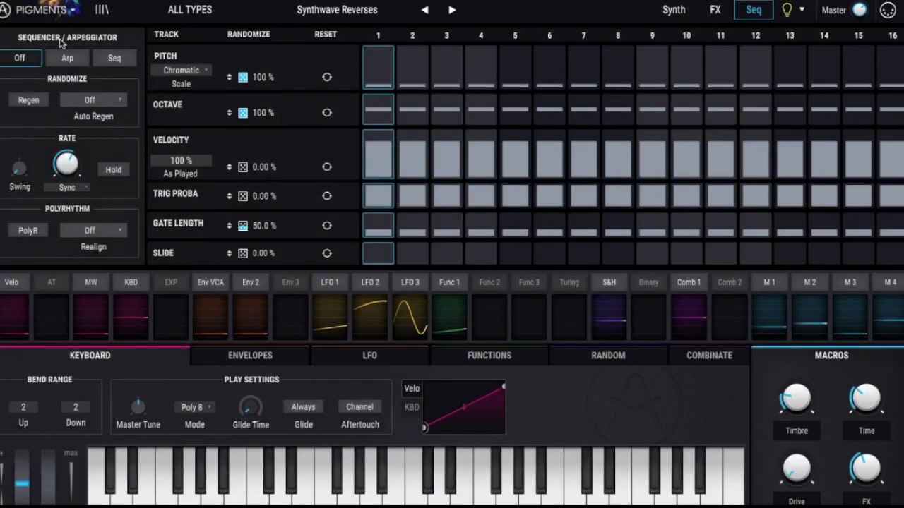
{"action": "left_click", "coordinate": [674, 11]}
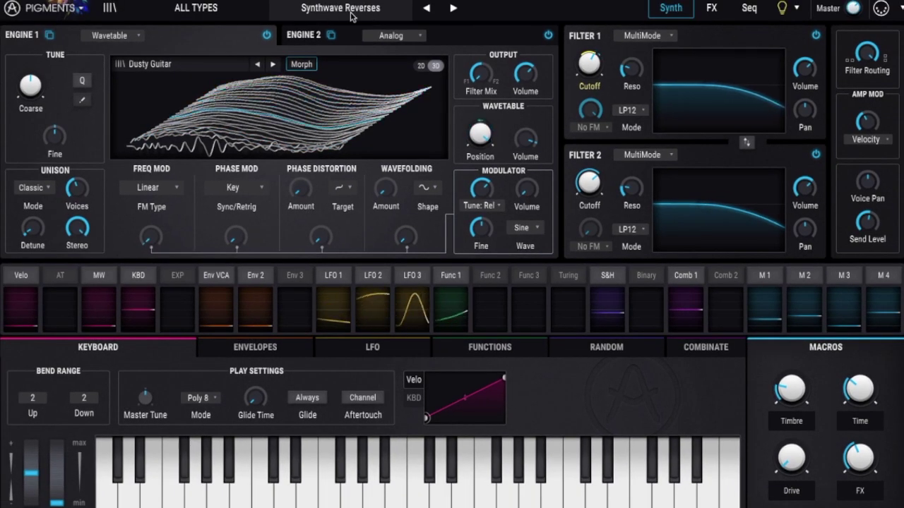
Browse the preset list and close it, keeping Synthwave Reverses loaded.
{"action": "left_click", "coordinate": [346, 9]}
{"action": "scroll", "coordinate": [674, 389], "scroll_direction": "down", "scroll_amount": 2}
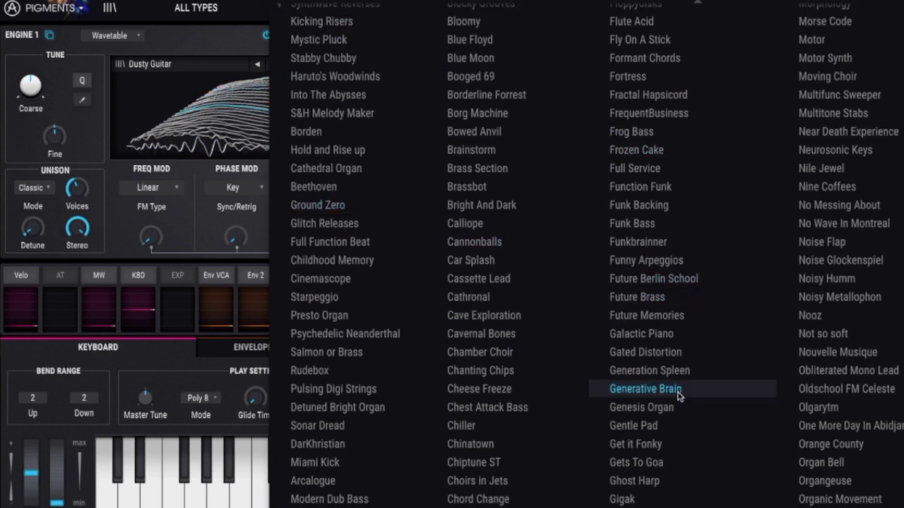
{"action": "scroll", "coordinate": [674, 388], "scroll_direction": "down", "scroll_amount": 5}
{"action": "scroll", "coordinate": [674, 389], "scroll_direction": "down", "scroll_amount": 5}
{"action": "scroll", "coordinate": [674, 389], "scroll_direction": "down", "scroll_amount": 5}
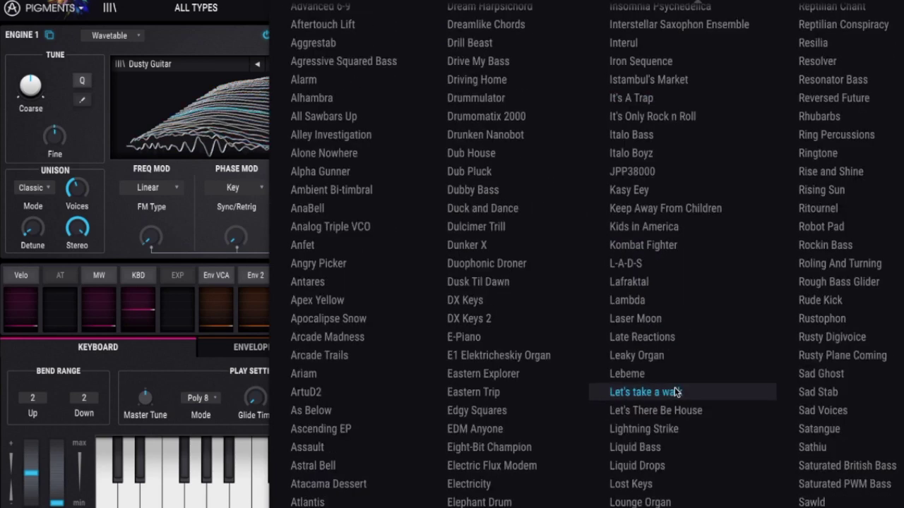
{"action": "scroll", "coordinate": [674, 391], "scroll_direction": "up", "scroll_amount": 5}
{"action": "scroll", "coordinate": [675, 388], "scroll_direction": "up", "scroll_amount": 5}
{"action": "scroll", "coordinate": [674, 389], "scroll_direction": "up", "scroll_amount": 2}
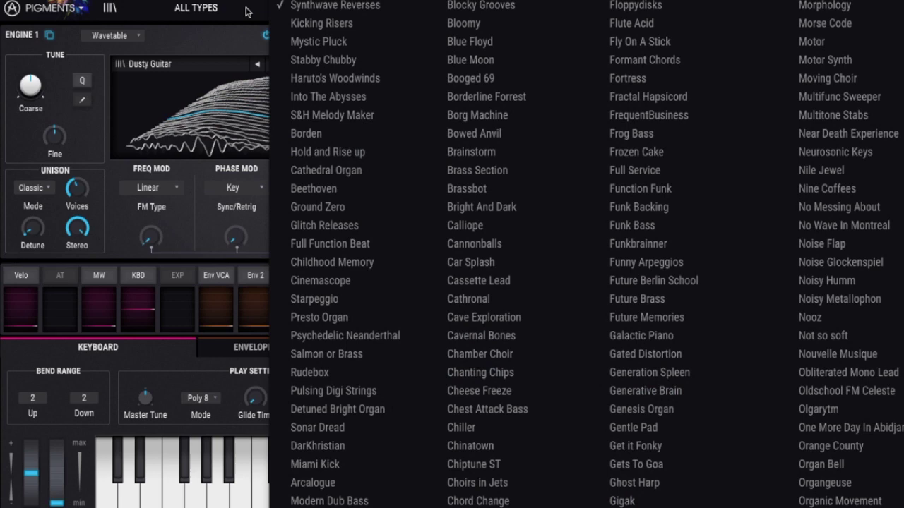
{"action": "left_click", "coordinate": [339, 7]}
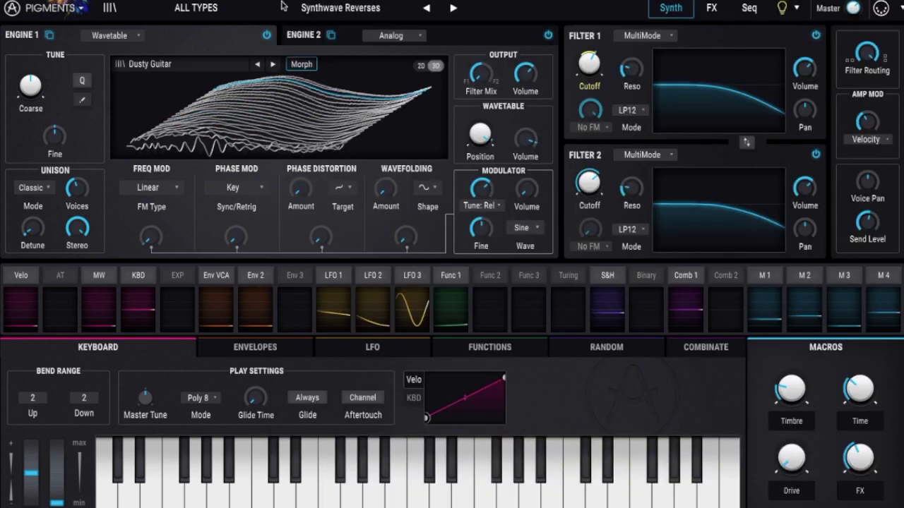
Load Funny Arpeggios from the Sequence category, then the To be Arpeggiated preset.
{"action": "left_click", "coordinate": [197, 10]}
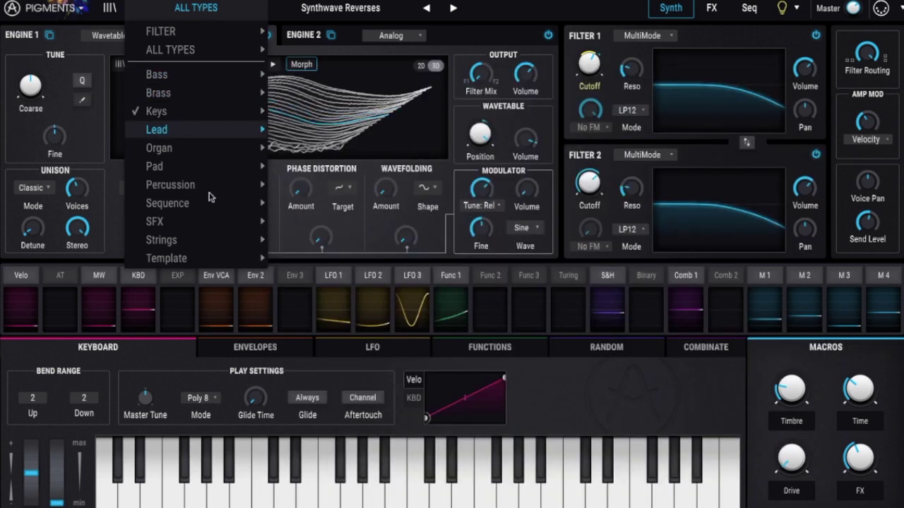
{"action": "mouse_move", "coordinate": [168, 204]}
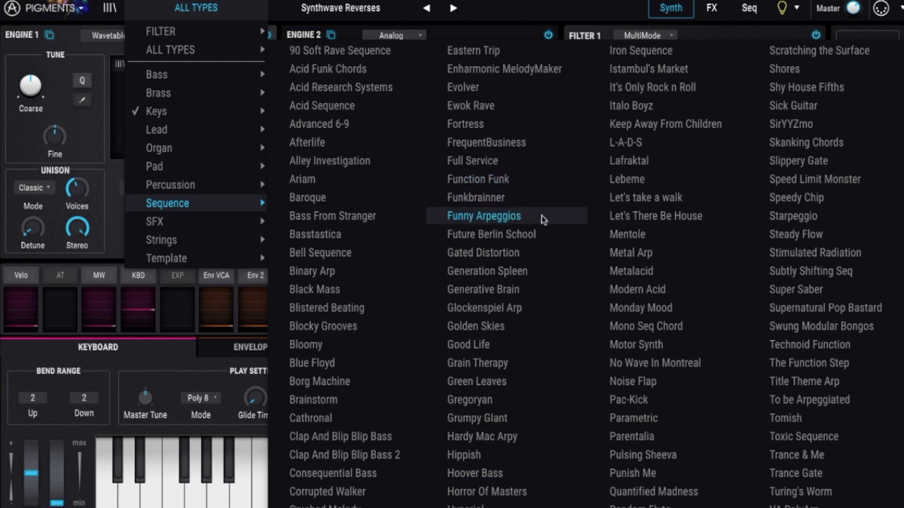
{"action": "left_click", "coordinate": [516, 221]}
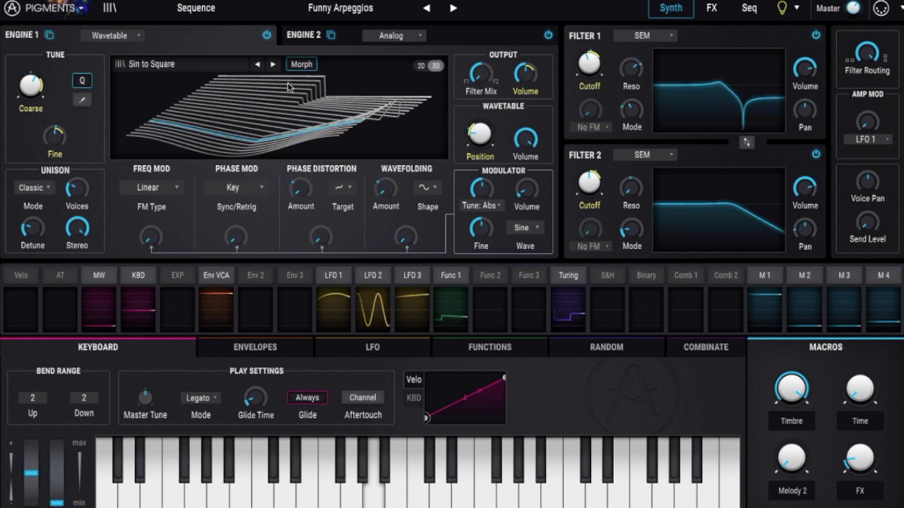
{"action": "left_click", "coordinate": [357, 8]}
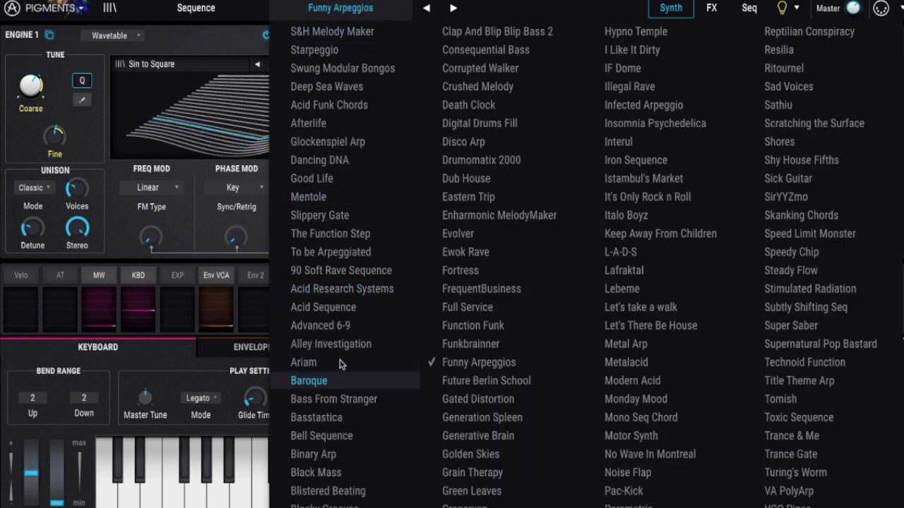
{"action": "left_click", "coordinate": [362, 256]}
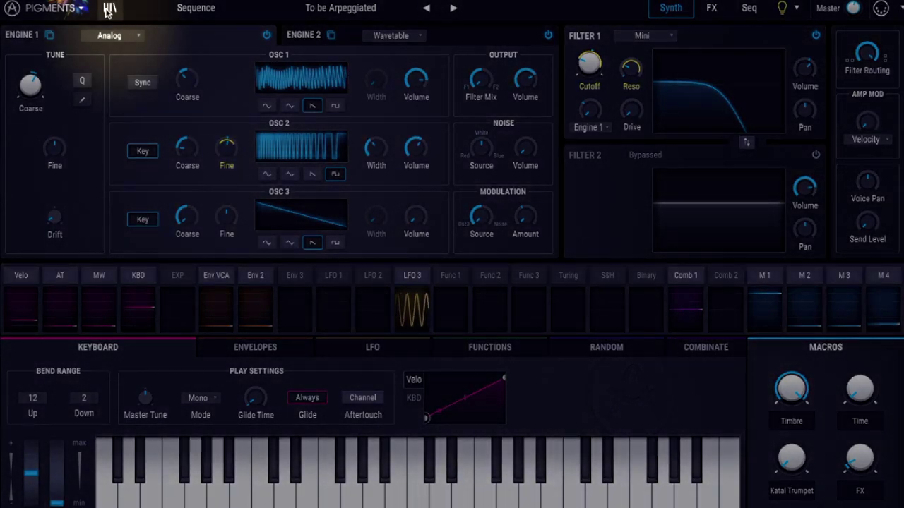
Load the Artefax preset using the Bass and Aggressive browser filters.
{"action": "left_click", "coordinate": [110, 10]}
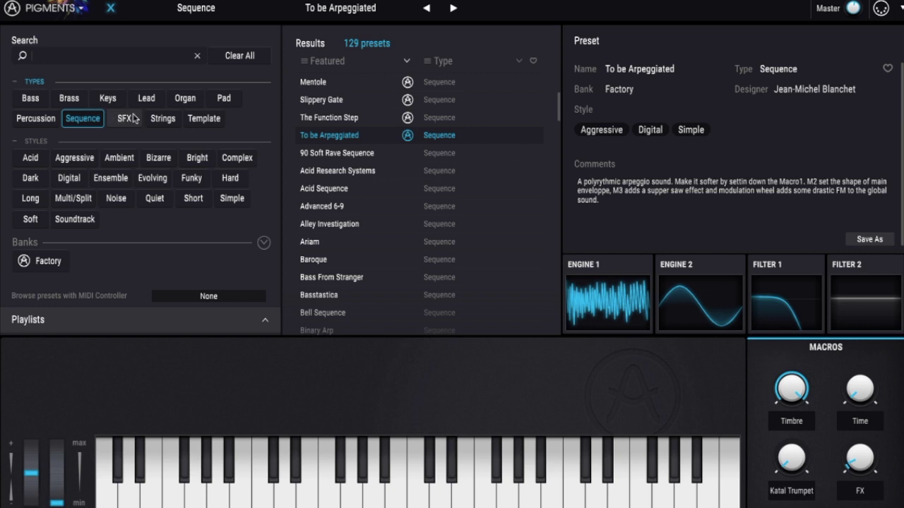
{"action": "left_click", "coordinate": [31, 99]}
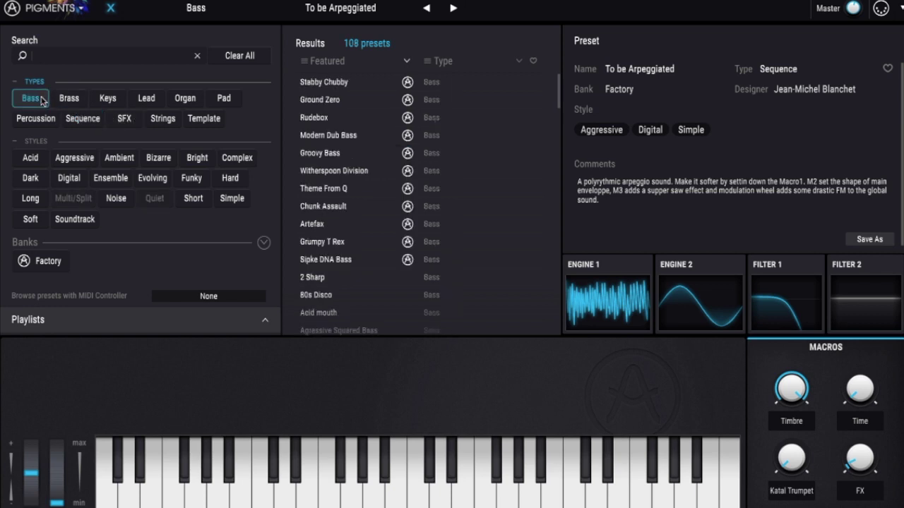
{"action": "left_click", "coordinate": [80, 161]}
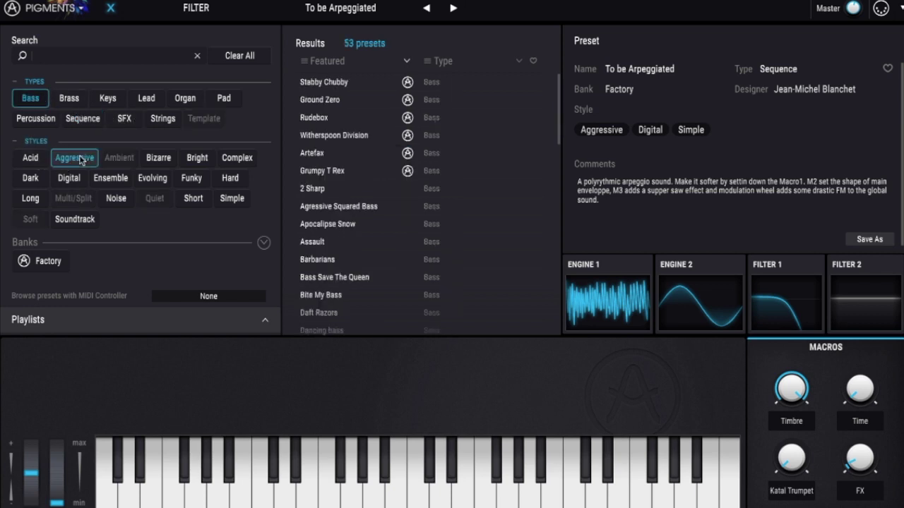
{"action": "double_click", "coordinate": [325, 147]}
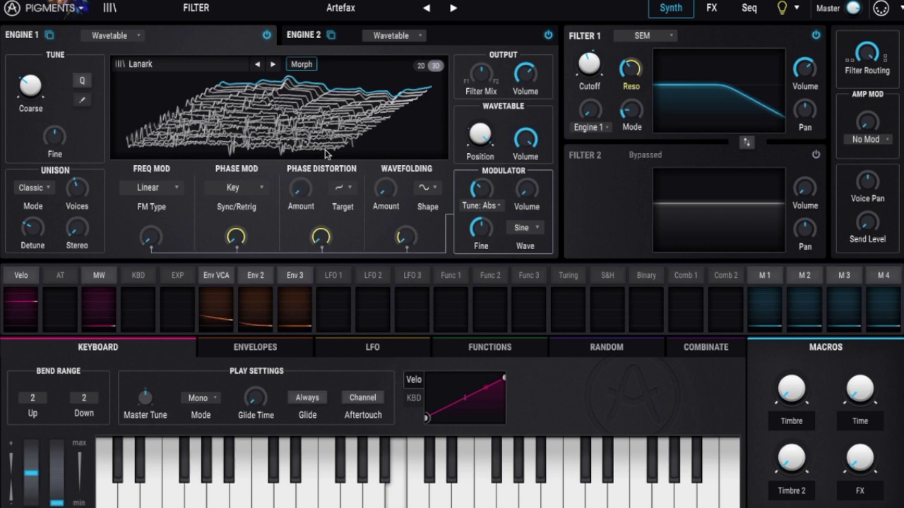
Load Hardcore Clav using the Keys and Funky browser filters.
{"action": "left_click", "coordinate": [110, 7]}
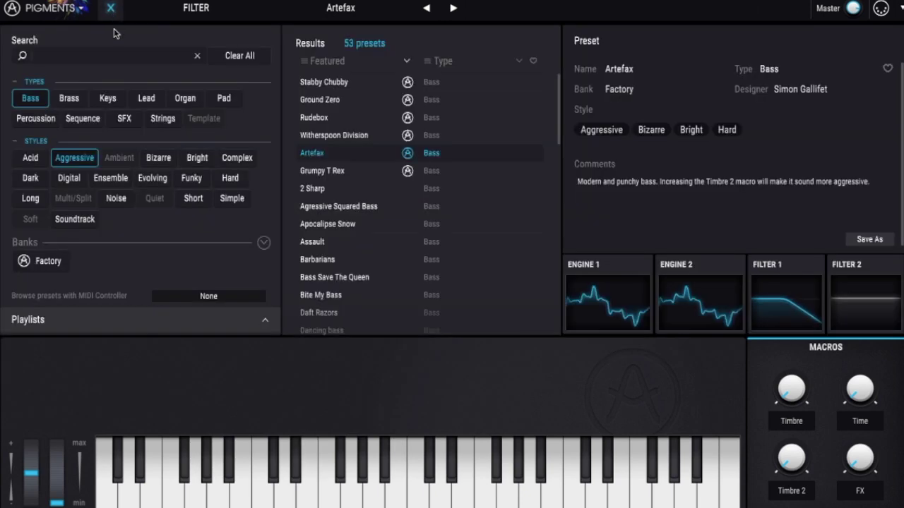
{"action": "left_click", "coordinate": [110, 100]}
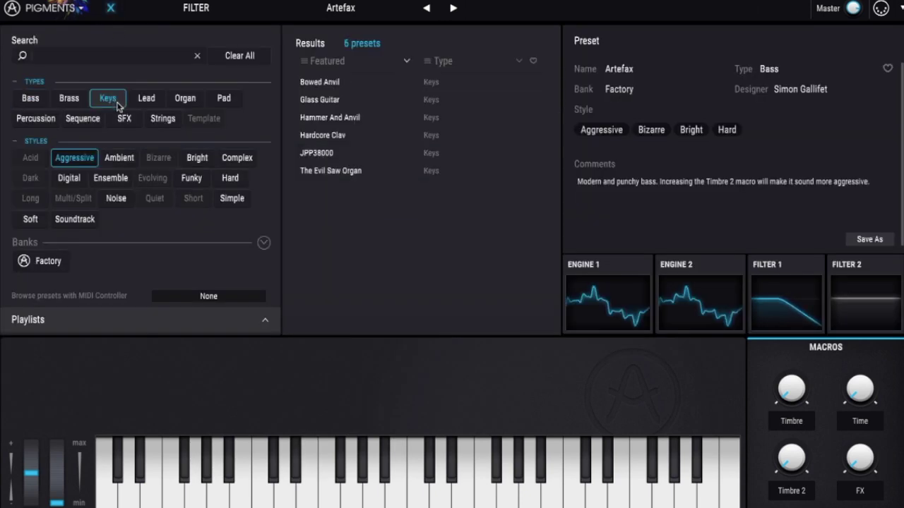
{"action": "left_click", "coordinate": [192, 181]}
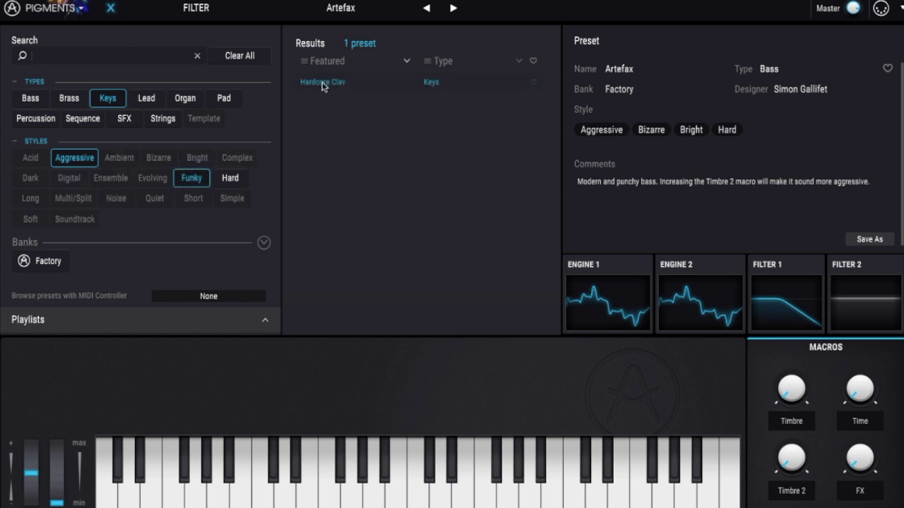
{"action": "double_click", "coordinate": [339, 85]}
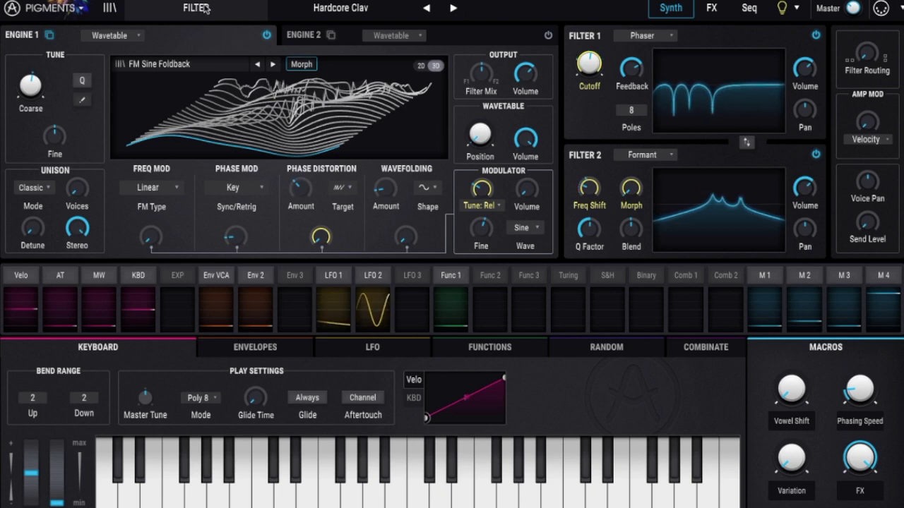
Load the Default template preset and look over both engines' type choices.
{"action": "left_click", "coordinate": [202, 8]}
{"action": "mouse_move", "coordinate": [167, 258]}
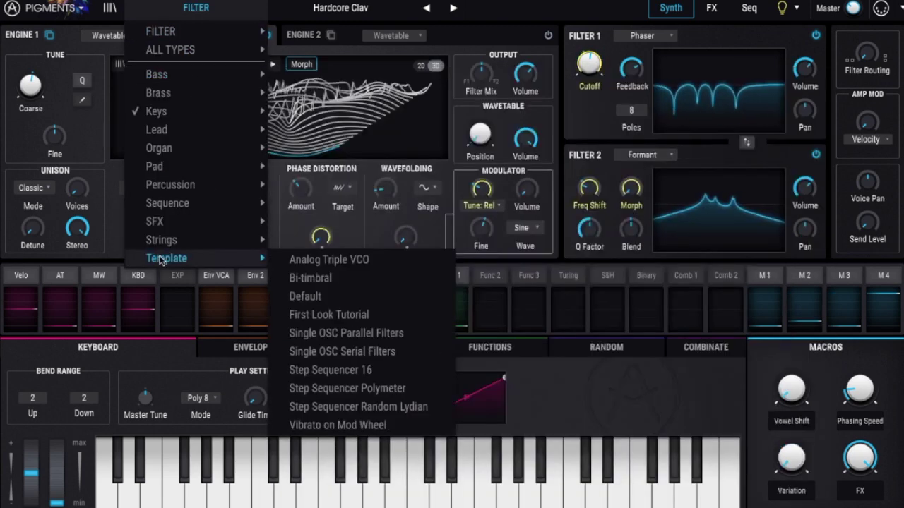
{"action": "left_click", "coordinate": [322, 297]}
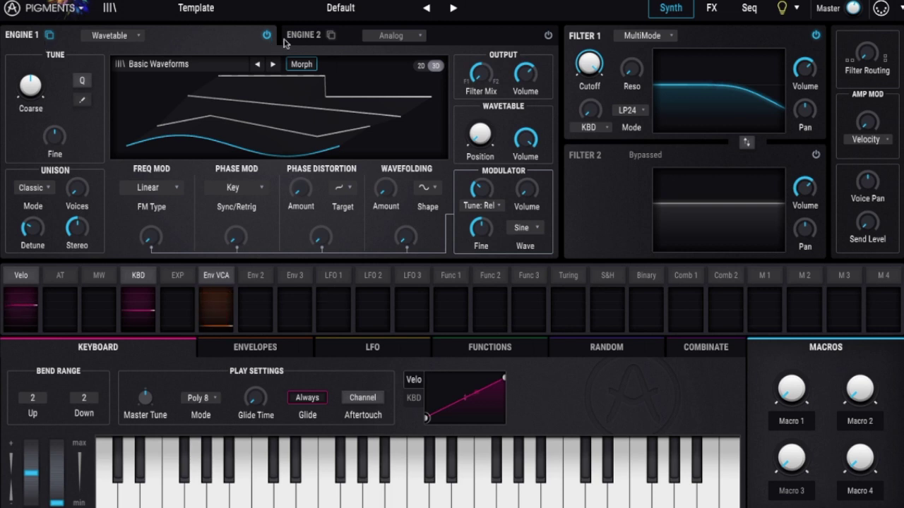
{"action": "left_click", "coordinate": [309, 41]}
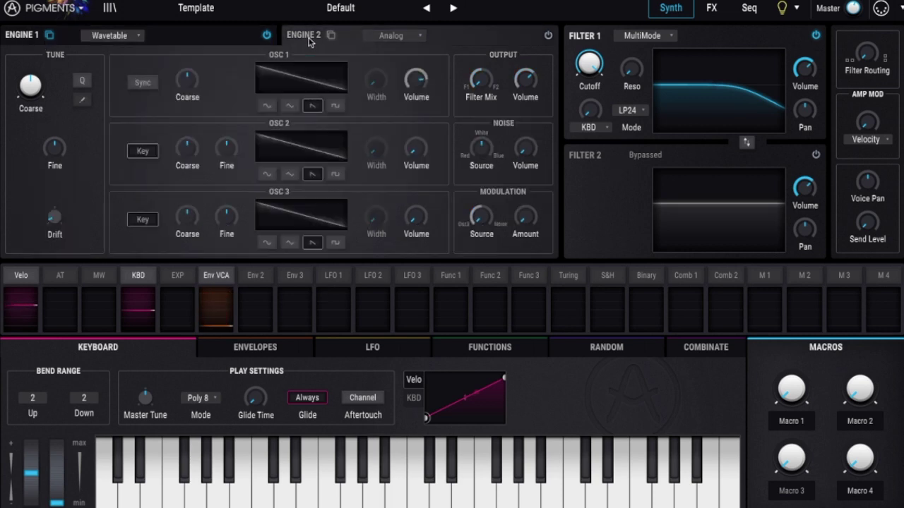
{"action": "left_click", "coordinate": [135, 44]}
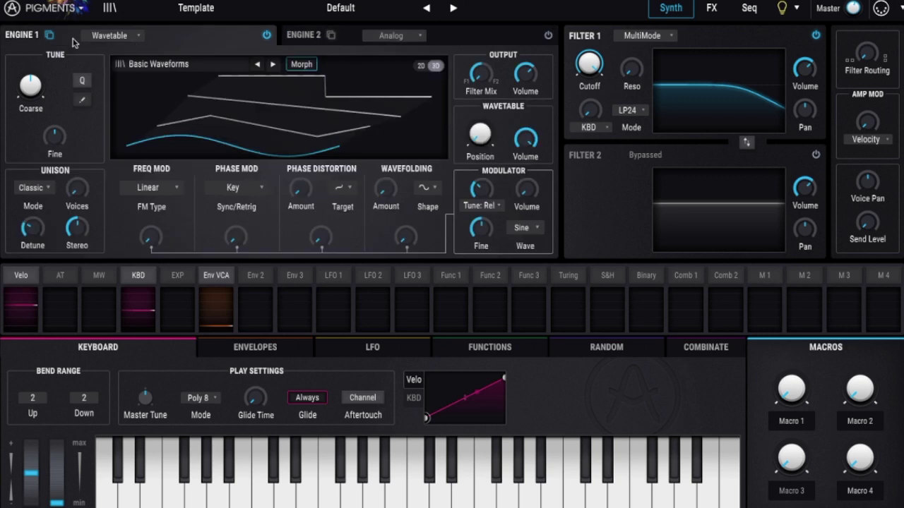
{"action": "left_click", "coordinate": [135, 37]}
{"action": "left_click", "coordinate": [110, 51]}
Try the Analog engine on Engine 1, then revert it to Wavetable.
{"action": "left_click", "coordinate": [110, 36]}
{"action": "left_click", "coordinate": [83, 81]}
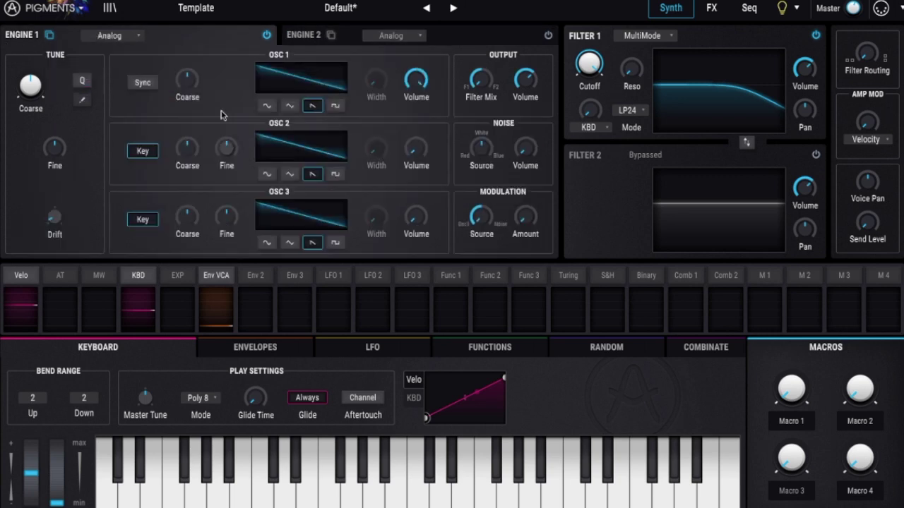
{"action": "left_click", "coordinate": [110, 40]}
{"action": "left_click", "coordinate": [136, 80]}
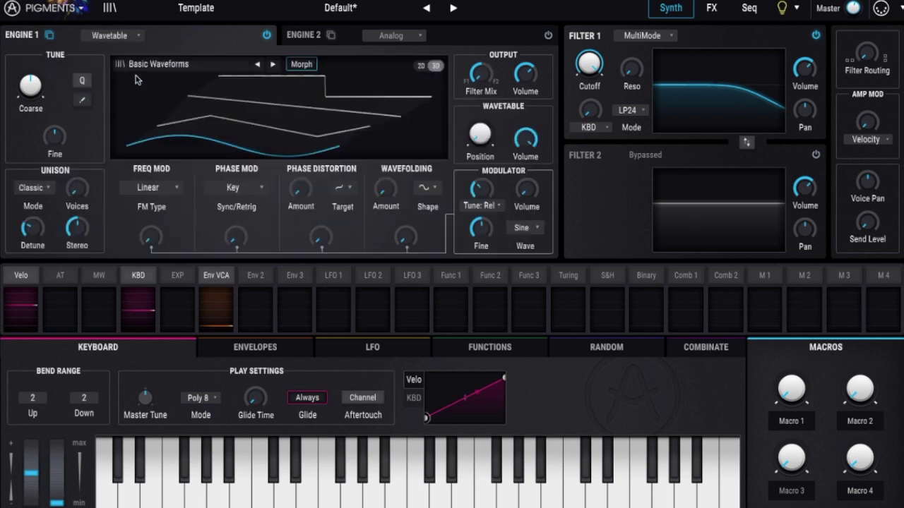
Leave Engine 2 on Analog after trying Wavetable, and set Engine 1 to Analog.
{"action": "left_click", "coordinate": [311, 37]}
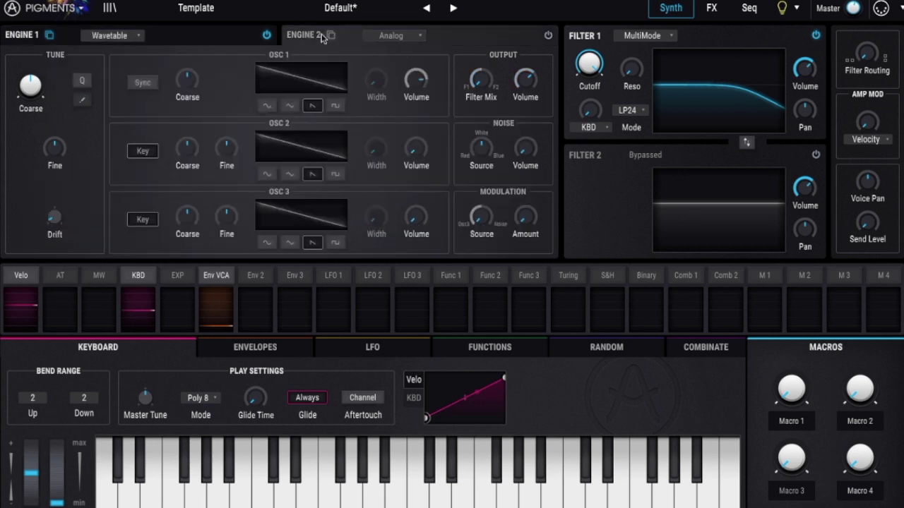
{"action": "left_click", "coordinate": [407, 37]}
{"action": "left_click", "coordinate": [426, 74]}
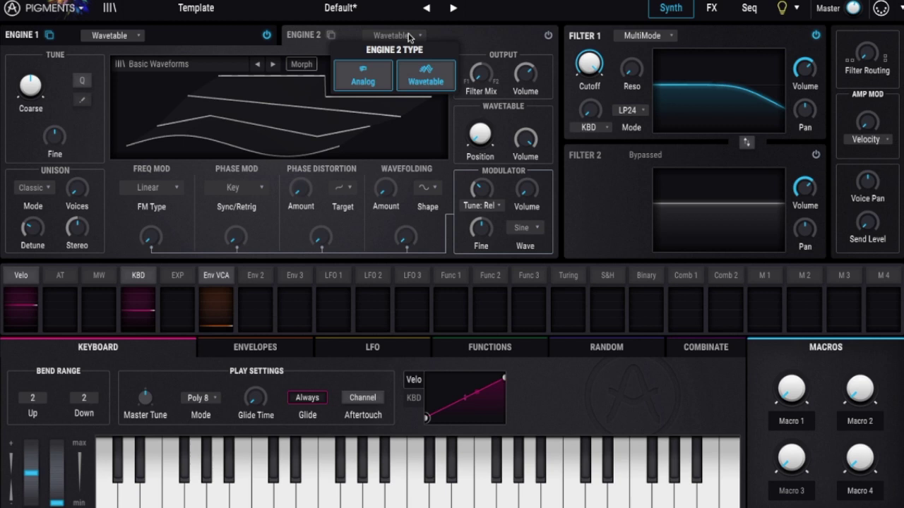
{"action": "left_click", "coordinate": [374, 71]}
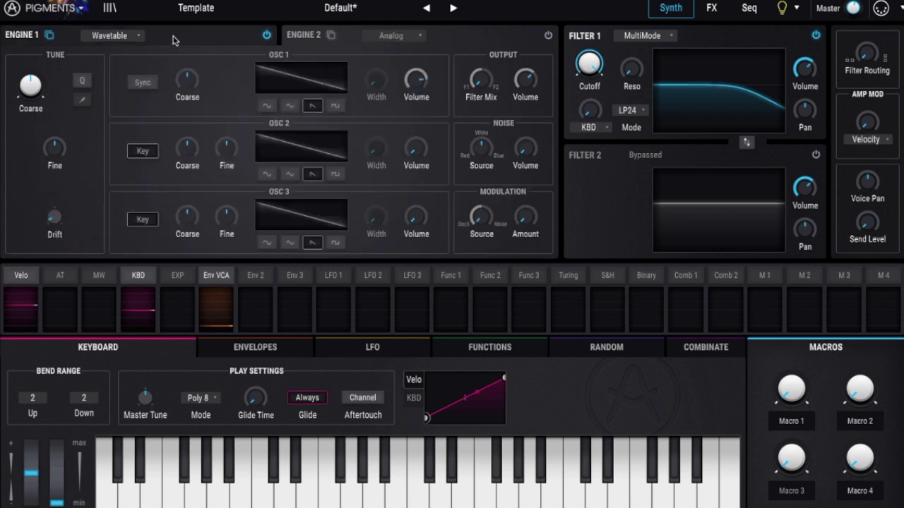
{"action": "left_click", "coordinate": [32, 41]}
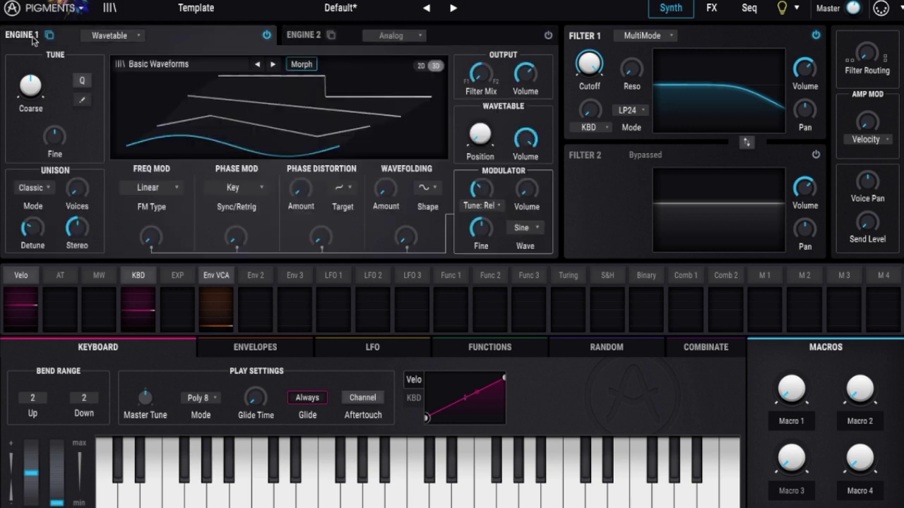
{"action": "left_click", "coordinate": [107, 39]}
{"action": "left_click", "coordinate": [82, 82]}
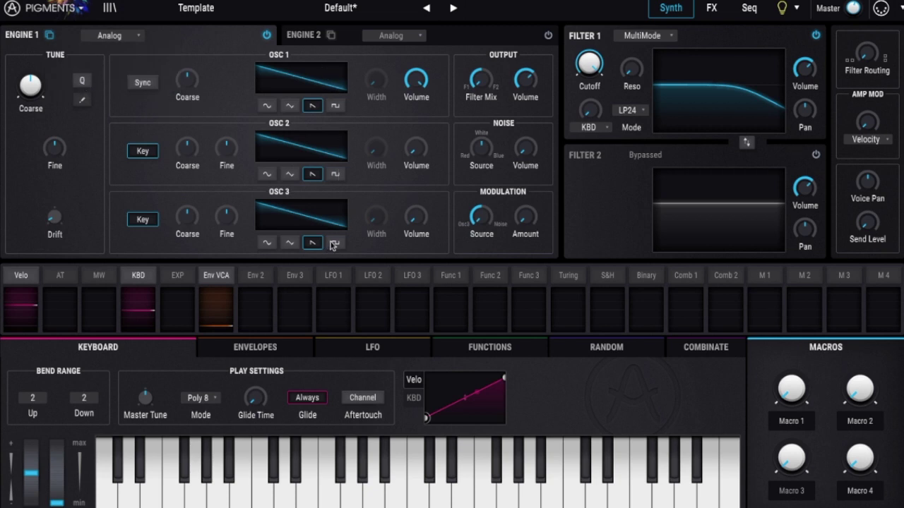
Audition triangle, saw and square on oscillator 1, settling on a sine wave.
{"action": "left_click", "coordinate": [267, 105]}
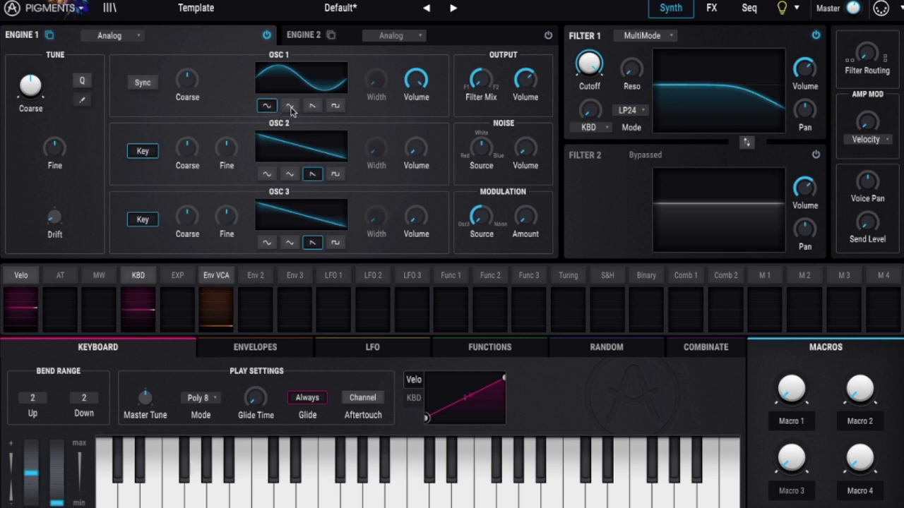
{"action": "left_click", "coordinate": [290, 106]}
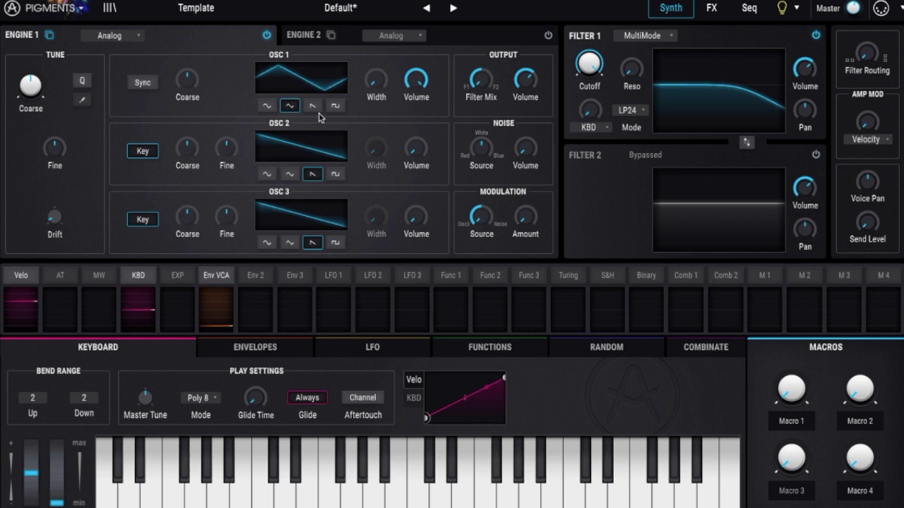
{"action": "left_click", "coordinate": [313, 106]}
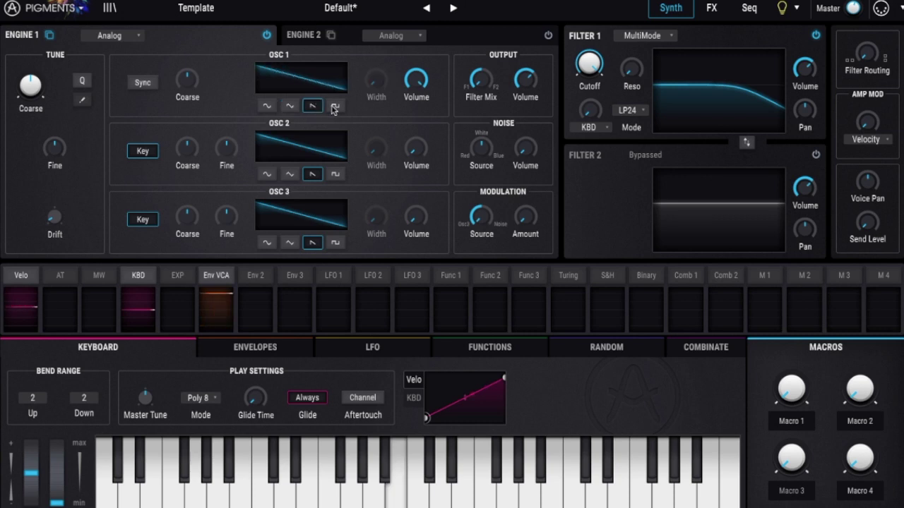
{"action": "left_click", "coordinate": [335, 106]}
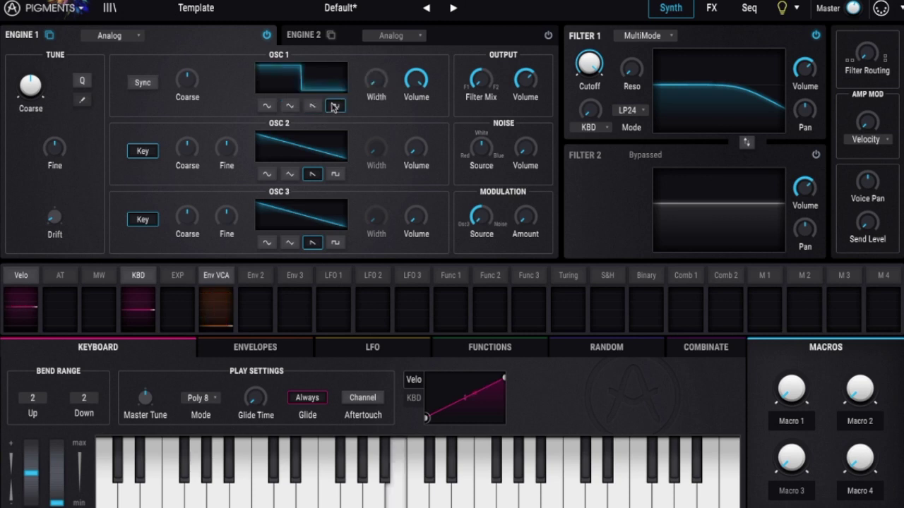
{"action": "left_click", "coordinate": [267, 106]}
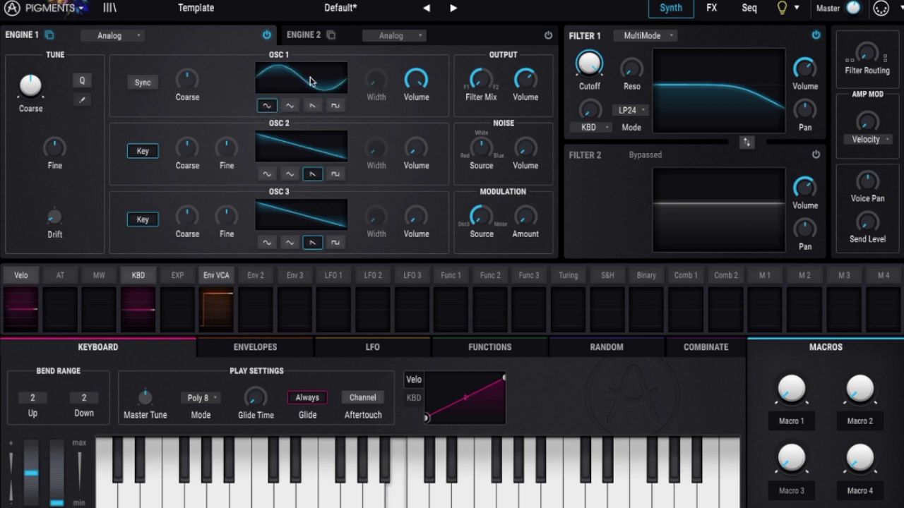
Lower oscillator 1, set oscillator 2 to square at about -11.8 dB, and raise OSC 3 and noise.
{"action": "left_click_drag", "start_coordinate": [419, 87], "coordinate": [430, 72]}
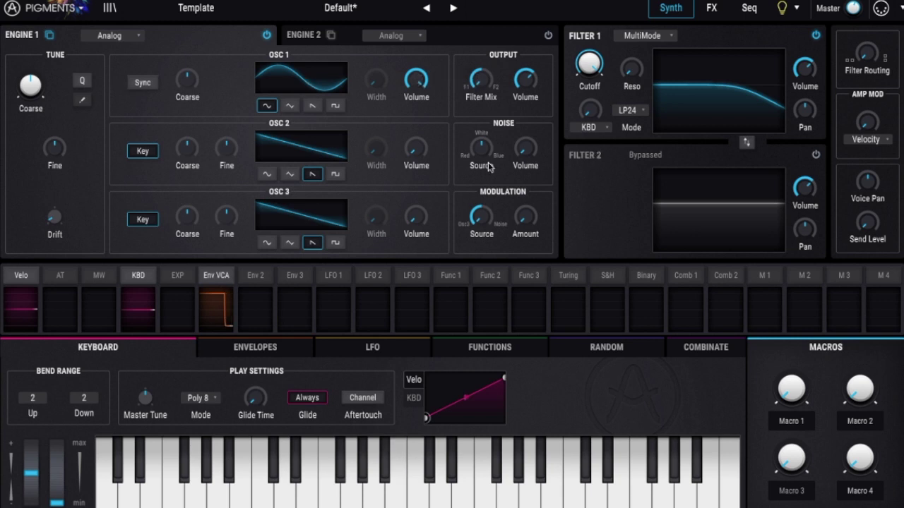
{"action": "mouse_move", "coordinate": [416, 148]}
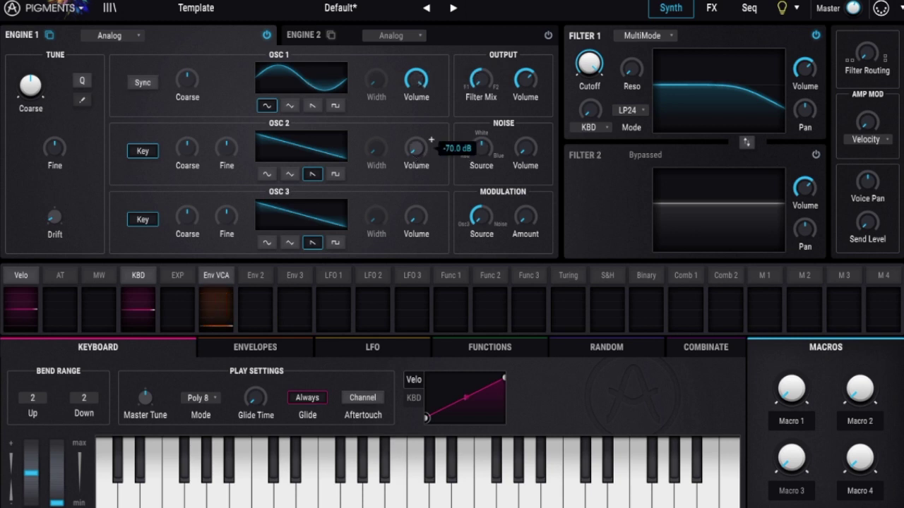
{"action": "left_click_drag", "start_coordinate": [431, 140], "coordinate": [431, 140]}
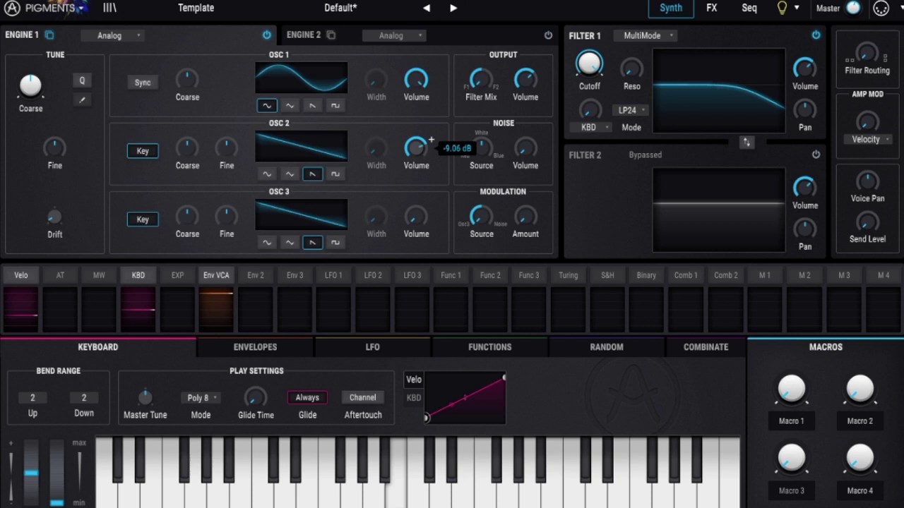
{"action": "left_click", "coordinate": [336, 175]}
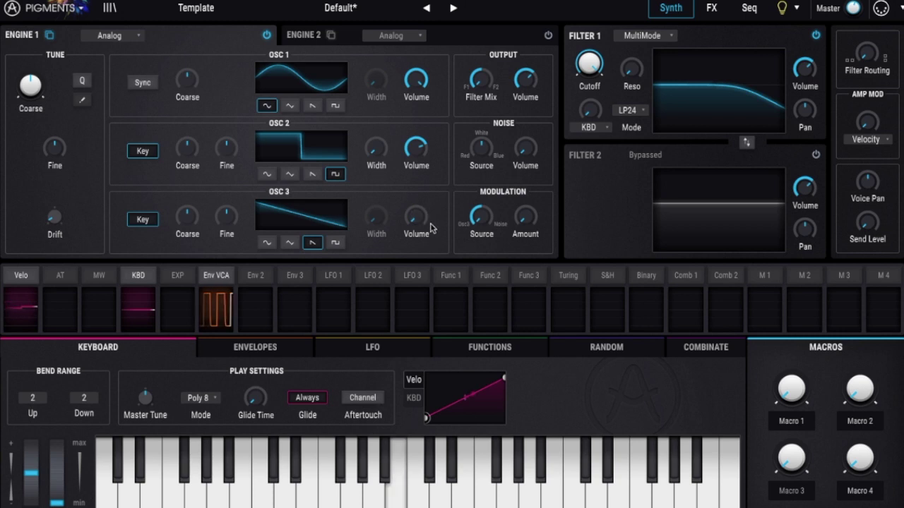
{"action": "mouse_move", "coordinate": [187, 148]}
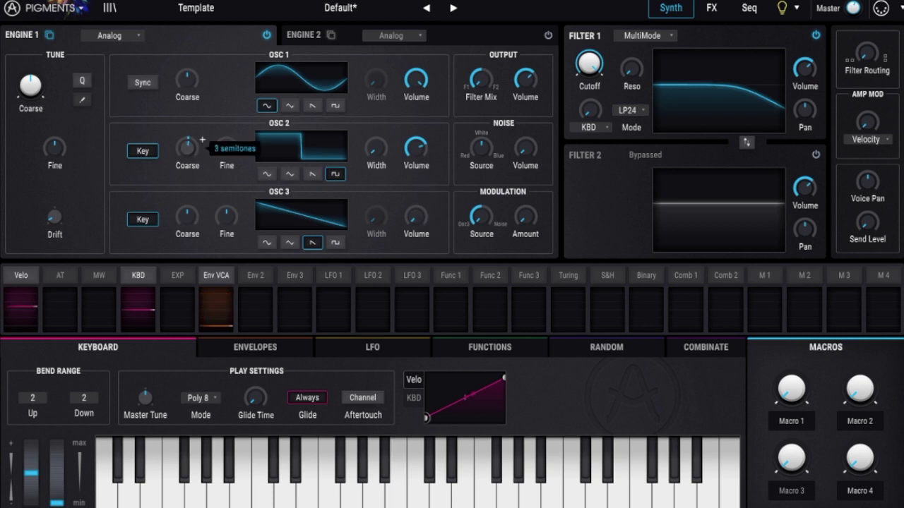
{"action": "scroll", "coordinate": [202, 139], "scroll_direction": "up", "scroll_amount": 4}
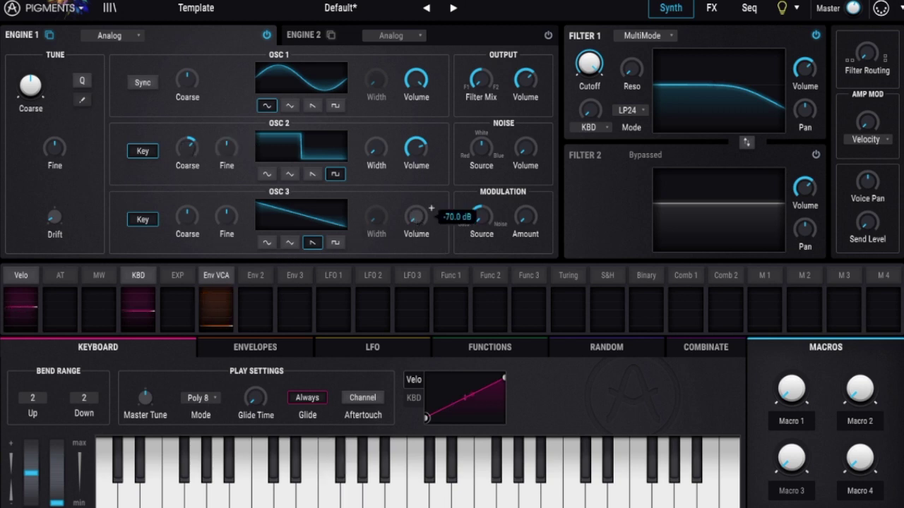
{"action": "scroll", "coordinate": [430, 209], "scroll_direction": "up", "scroll_amount": 5}
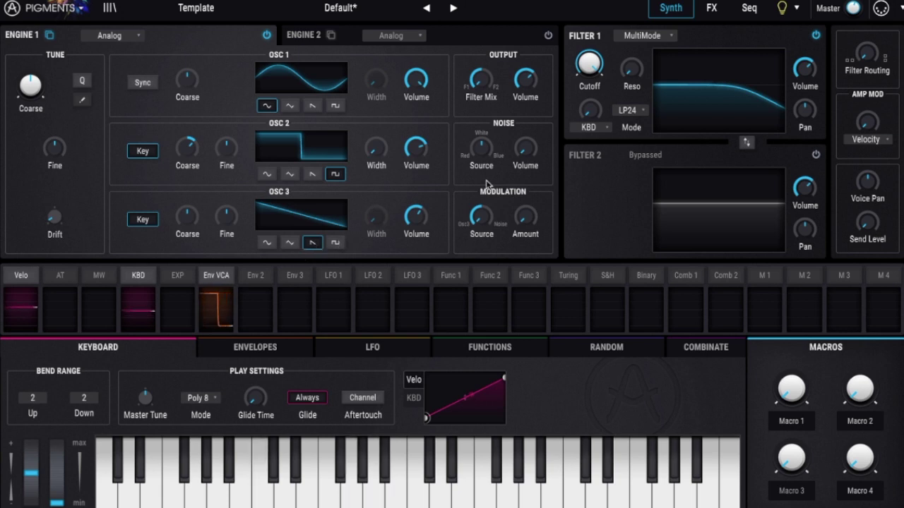
{"action": "scroll", "coordinate": [527, 157], "scroll_direction": "up", "scroll_amount": 3}
{"action": "scroll", "coordinate": [527, 155], "scroll_direction": "up", "scroll_amount": 2}
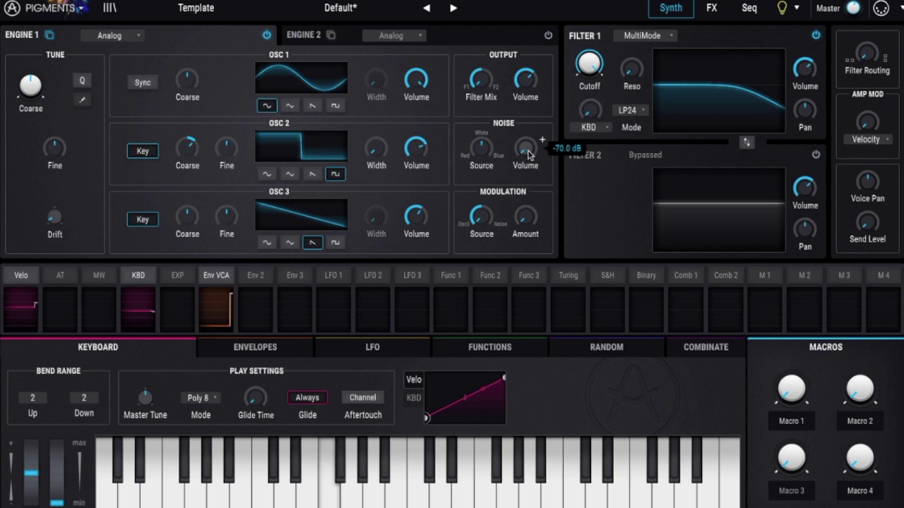
{"action": "scroll", "coordinate": [526, 151], "scroll_direction": "up", "scroll_amount": 2}
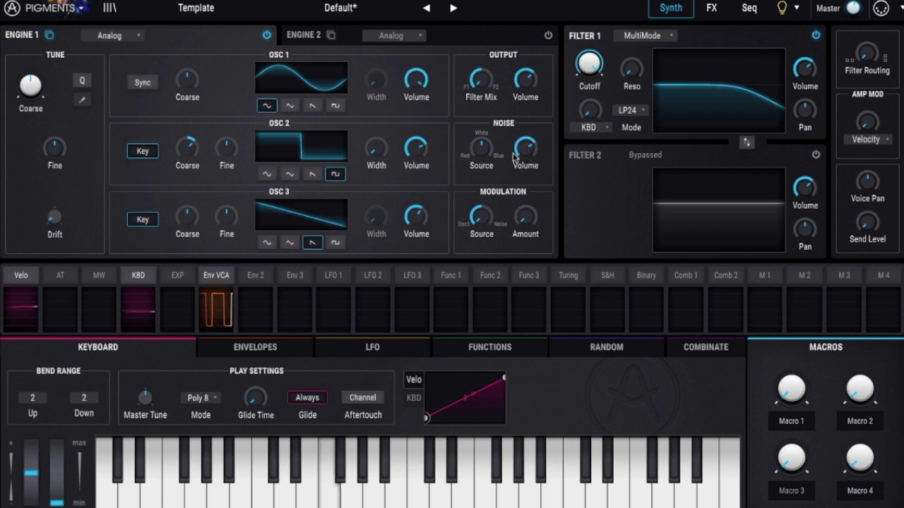
Make Engine 2 a powered-on Wavetable engine, turn Engine 1 off, and advance the wavetable one frame.
{"action": "left_click", "coordinate": [310, 40]}
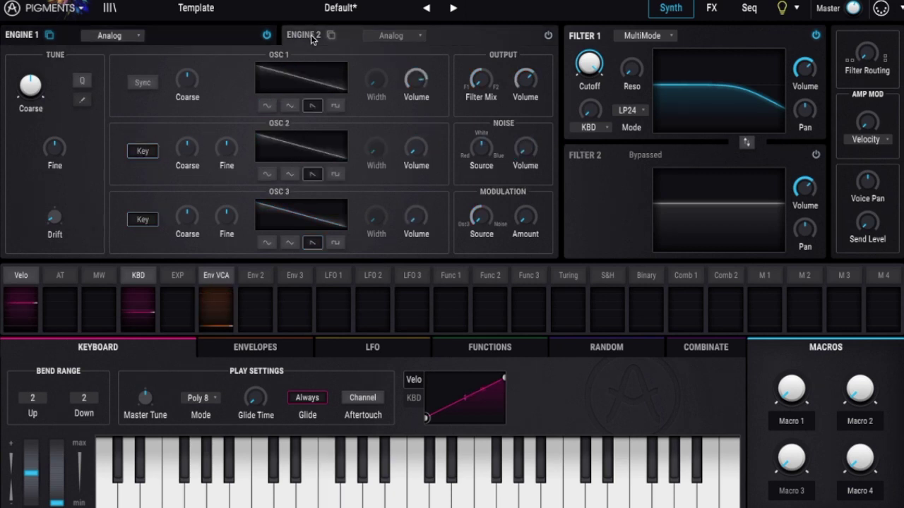
{"action": "left_click", "coordinate": [404, 43]}
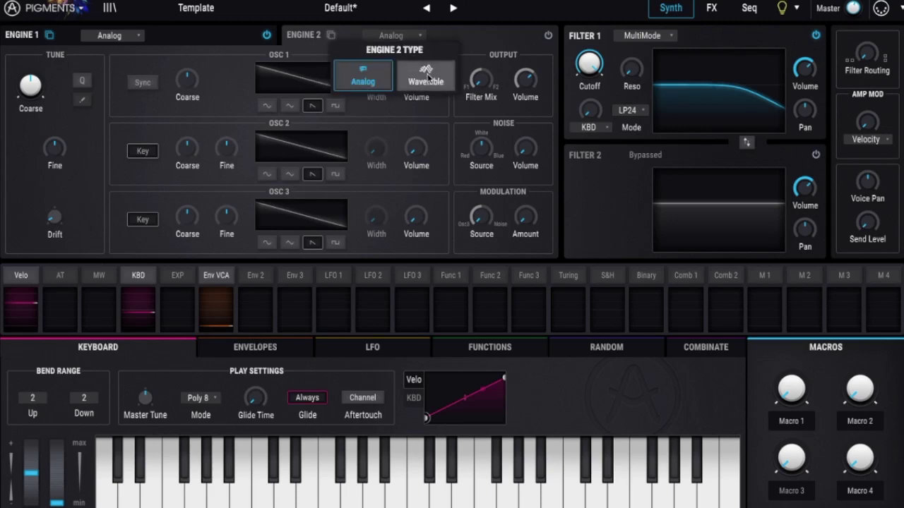
{"action": "left_click", "coordinate": [422, 78]}
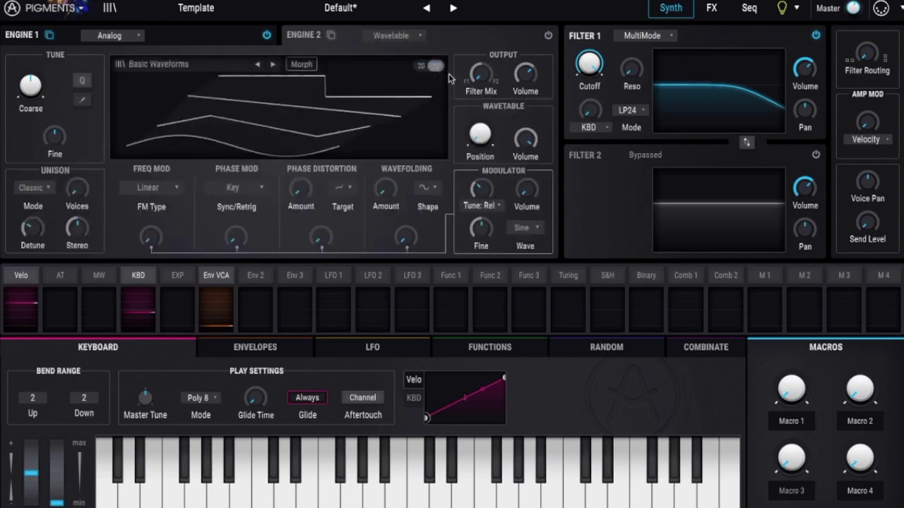
{"action": "left_click", "coordinate": [548, 39]}
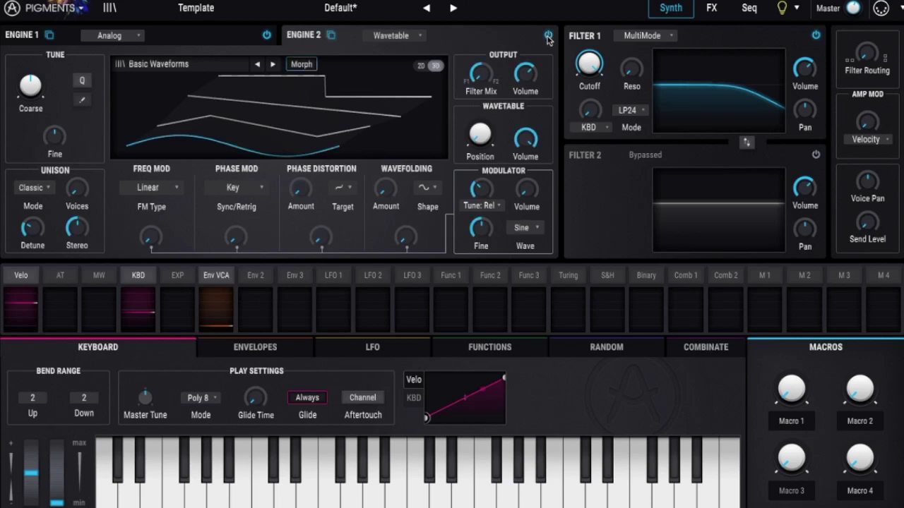
{"action": "left_click", "coordinate": [265, 36]}
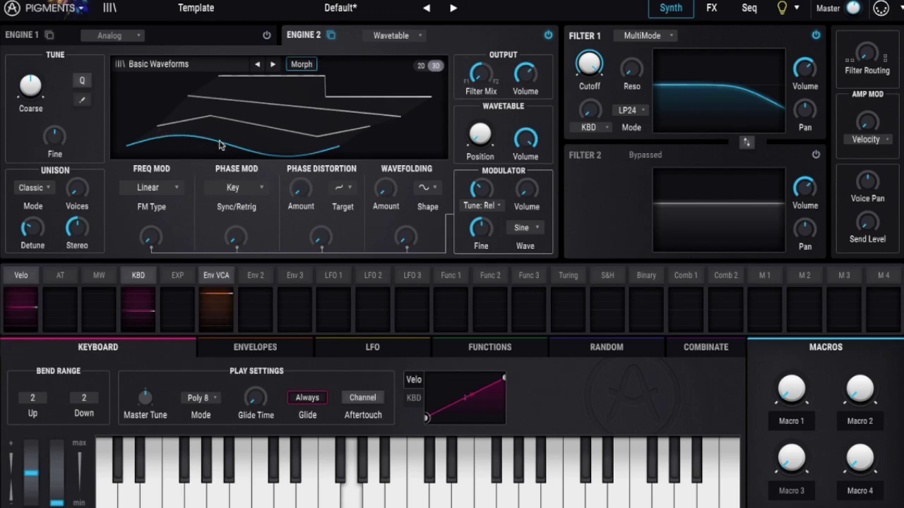
{"action": "left_click_drag", "start_coordinate": [218, 144], "coordinate": [219, 123]}
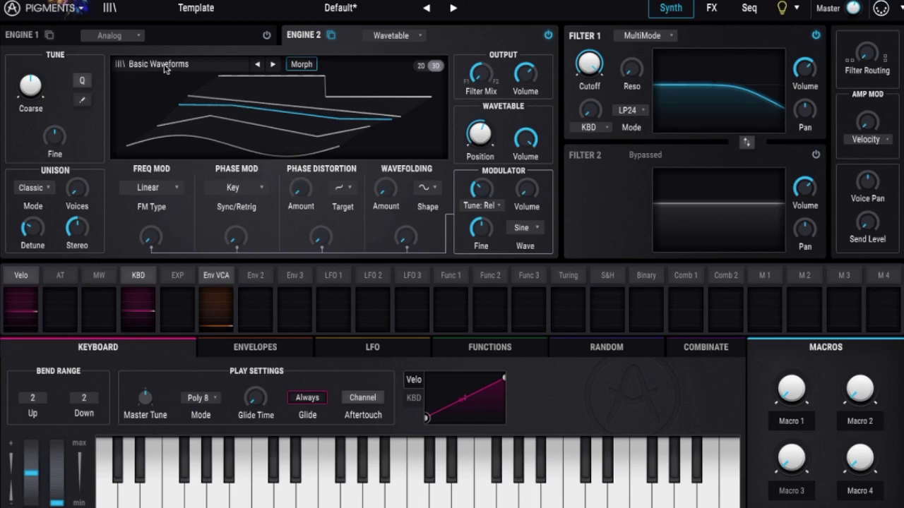
Load the Vocal Formants wavetable from the Natural category and raise its position.
{"action": "left_click", "coordinate": [206, 65]}
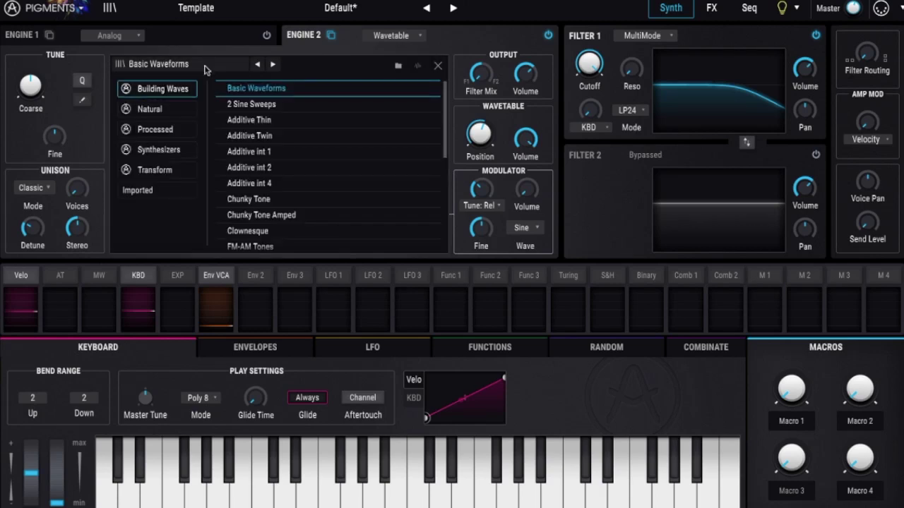
{"action": "left_click", "coordinate": [162, 109]}
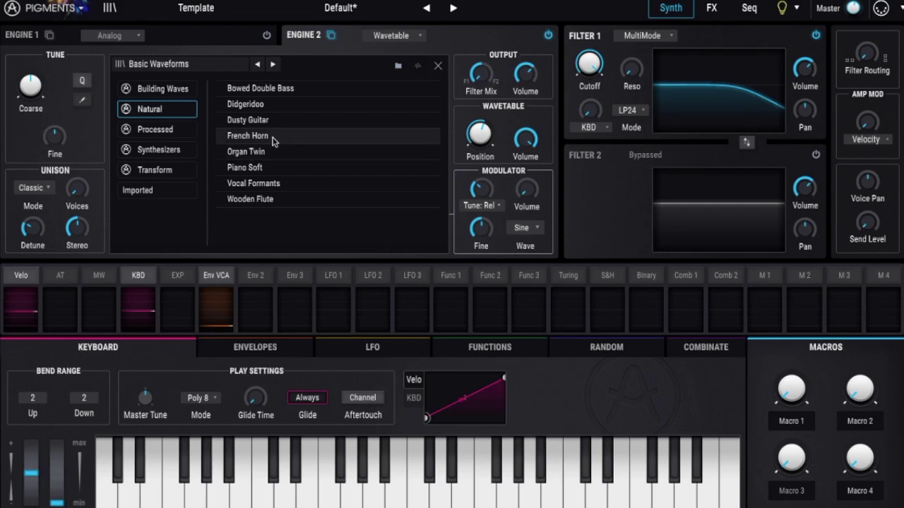
{"action": "double_click", "coordinate": [292, 188]}
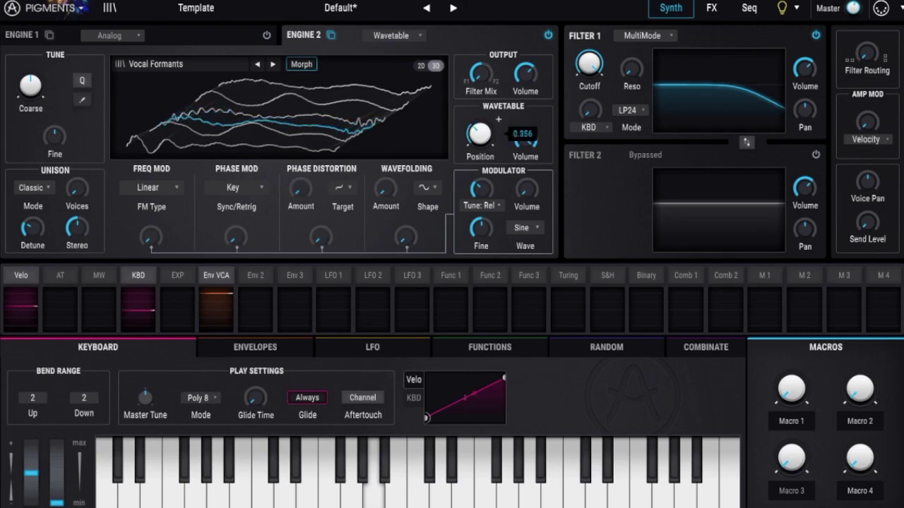
{"action": "left_click_drag", "start_coordinate": [498, 119], "coordinate": [498, 99]}
Try Piano Soft and MB2 Ring, settle on Alarm, and switch Engine 1 back on.
{"action": "left_click", "coordinate": [257, 63]}
{"action": "left_click", "coordinate": [145, 64]}
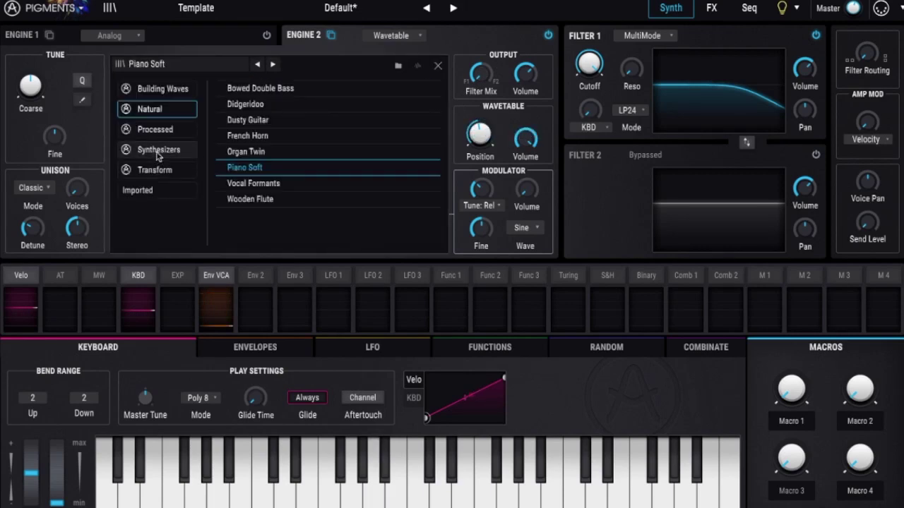
{"action": "left_click", "coordinate": [158, 150]}
{"action": "double_click", "coordinate": [261, 185]}
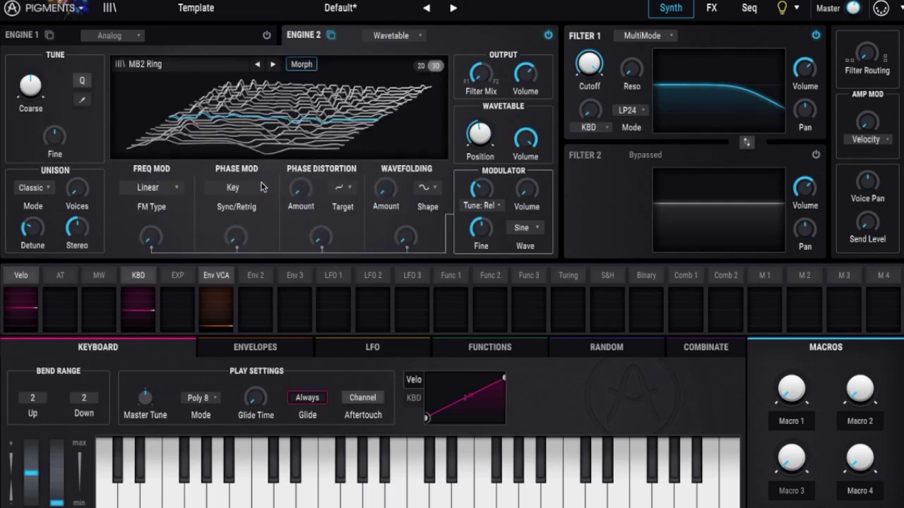
{"action": "left_click_drag", "start_coordinate": [476, 132], "coordinate": [476, 113]}
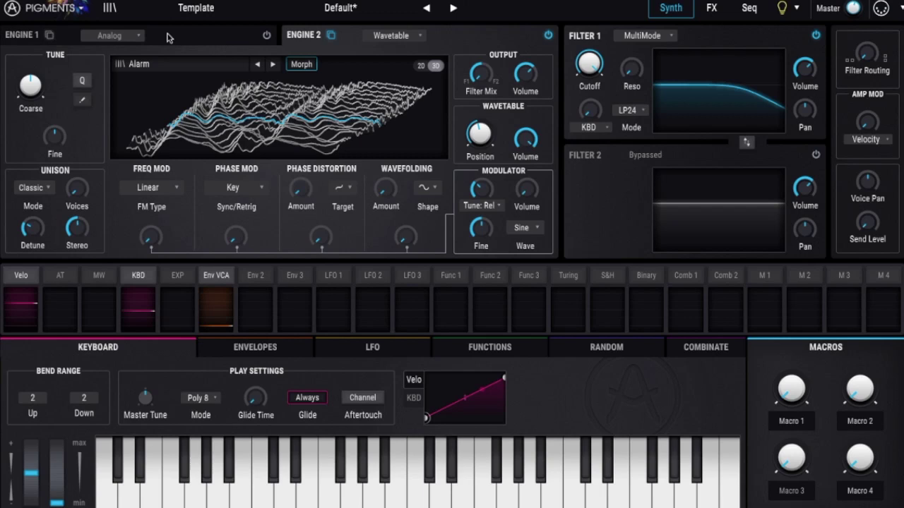
{"action": "left_click", "coordinate": [266, 35]}
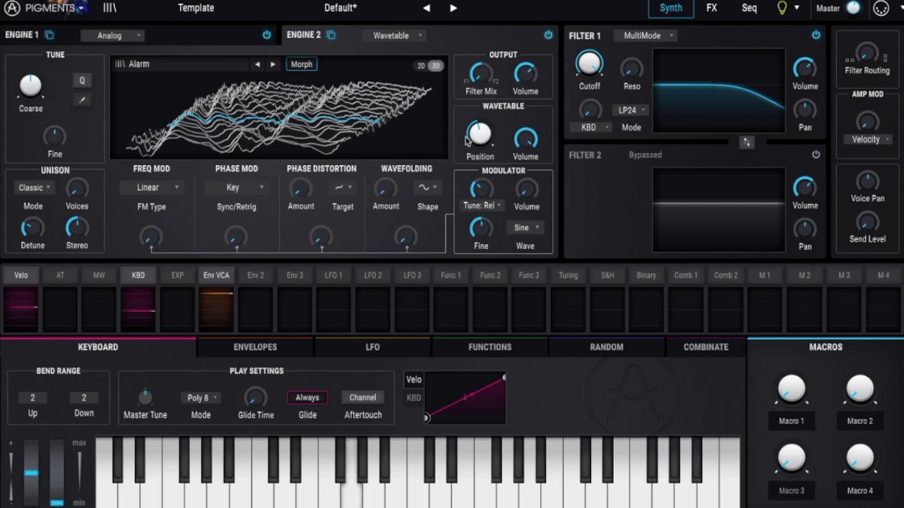
{"action": "left_click_drag", "start_coordinate": [466, 140], "coordinate": [454, 175]}
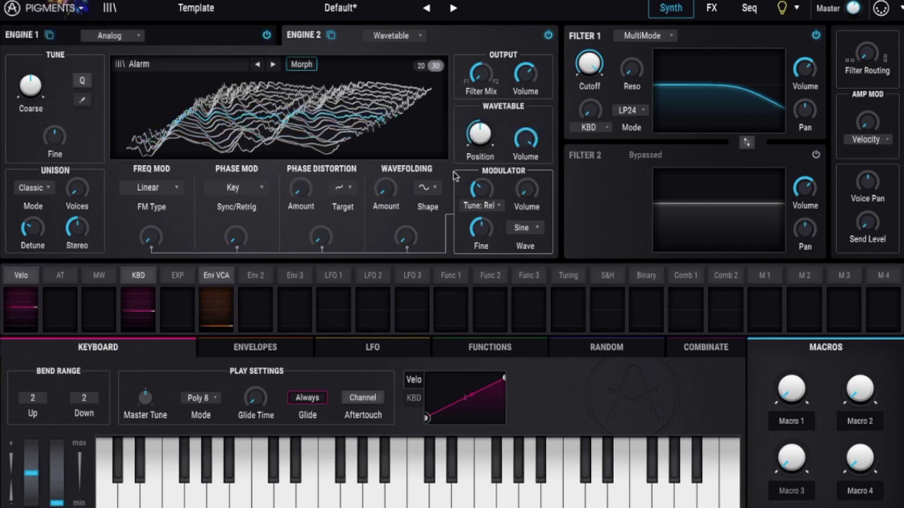
Raise Engine 2's frequency modulation, phase distortion and wavefolding (to 0.880) amounts.
{"action": "left_click", "coordinate": [212, 30]}
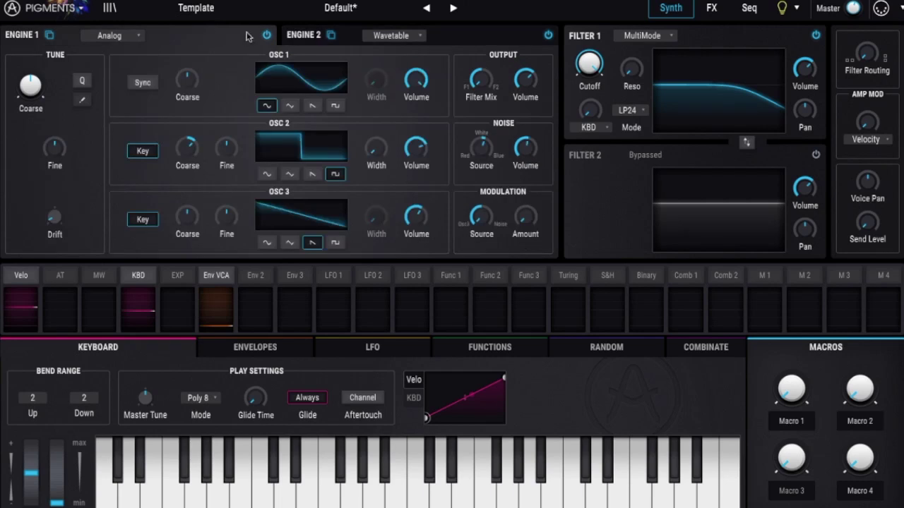
{"action": "left_click", "coordinate": [354, 41]}
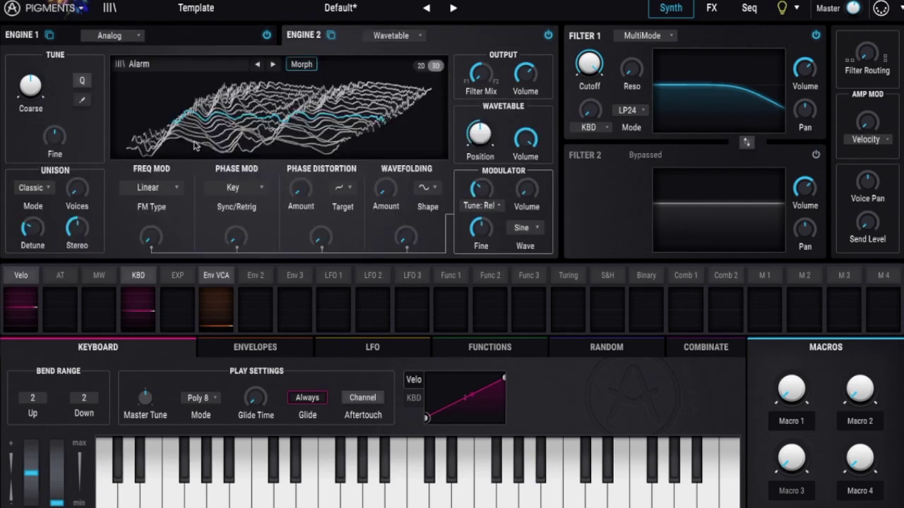
{"action": "mouse_move", "coordinate": [157, 226]}
{"action": "left_mouse_down"}
{"action": "mouse_move", "coordinate": [199, 253]}
{"action": "mouse_move", "coordinate": [252, 228]}
{"action": "left_mouse_up"}
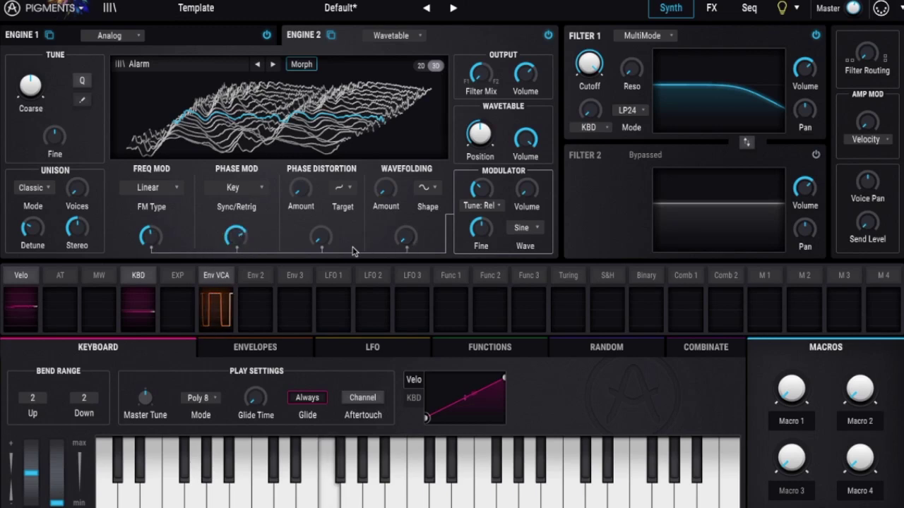
{"action": "left_click_drag", "start_coordinate": [320, 236], "coordinate": [322, 225]}
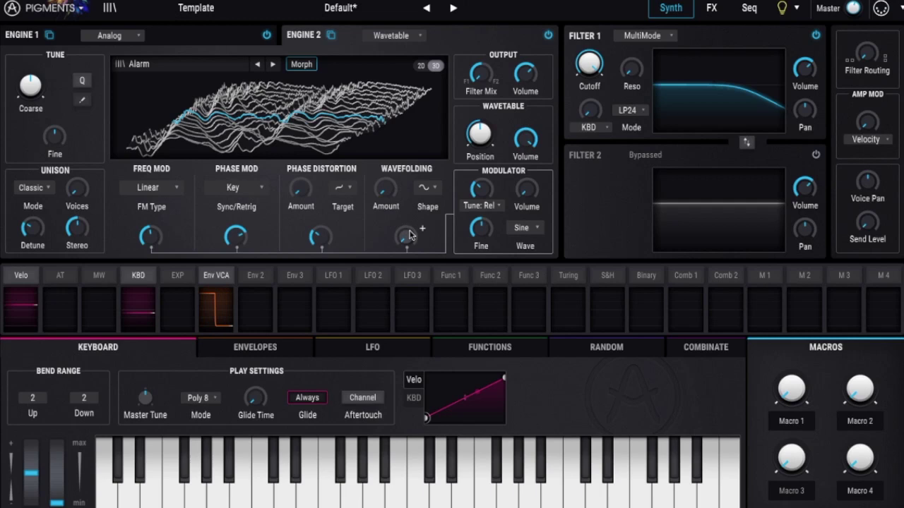
{"action": "left_click_drag", "start_coordinate": [406, 239], "coordinate": [422, 228]}
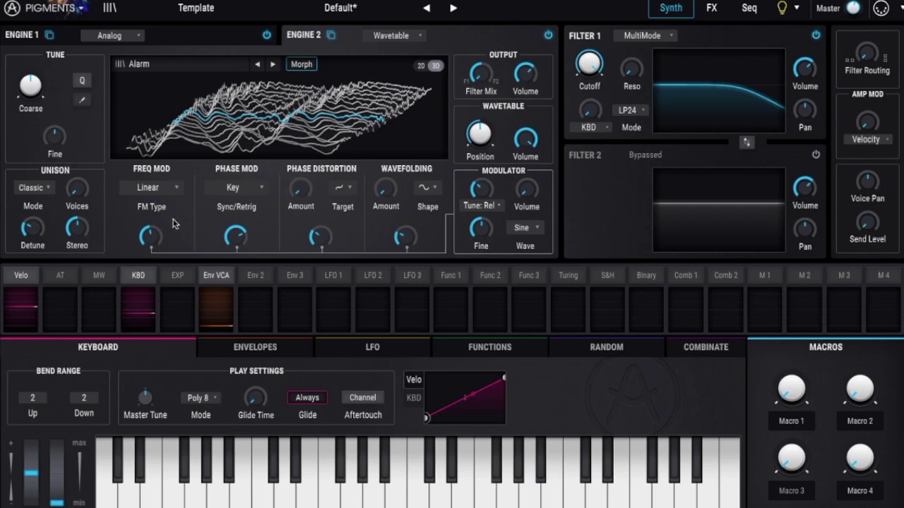
{"action": "mouse_move", "coordinate": [77, 188]}
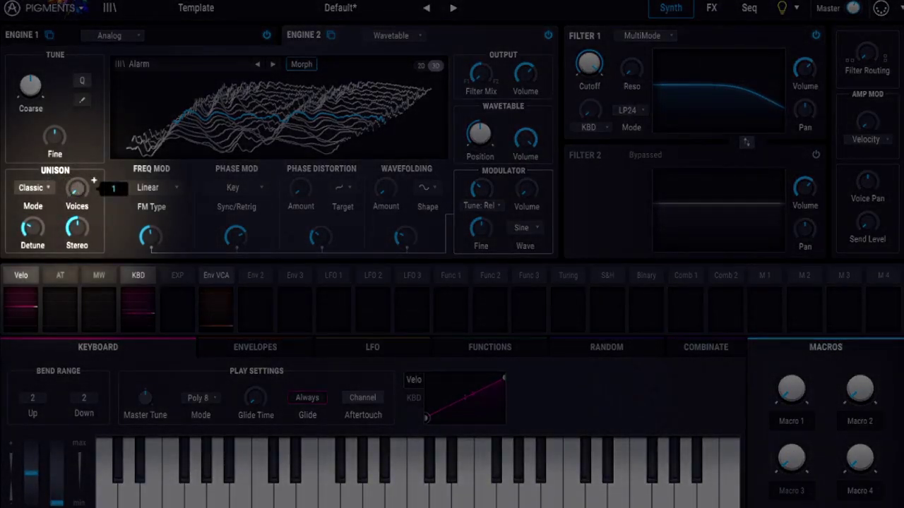
Set unison to three voices with about 3.27% detune.
{"action": "scroll", "coordinate": [77, 188], "scroll_direction": "up", "scroll_amount": 2}
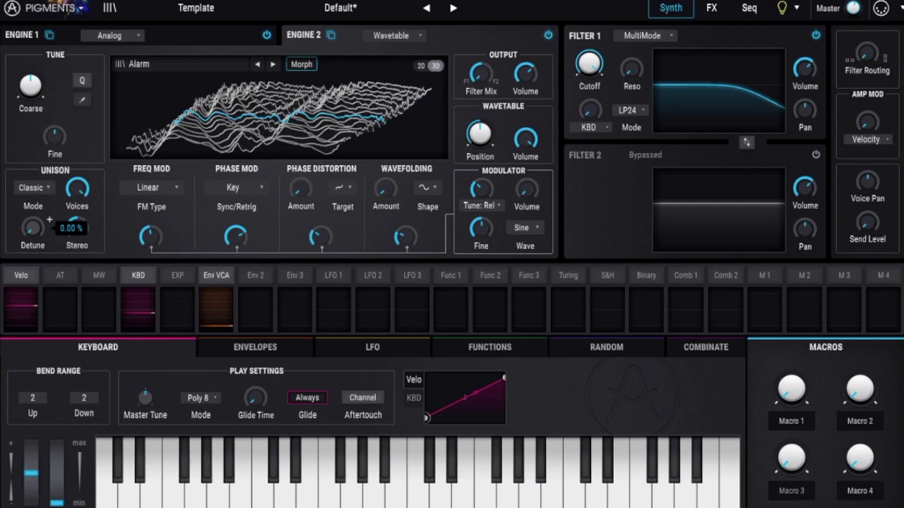
{"action": "scroll", "coordinate": [49, 220], "scroll_direction": "up", "scroll_amount": 2}
{"action": "scroll", "coordinate": [49, 221], "scroll_direction": "up", "scroll_amount": 2}
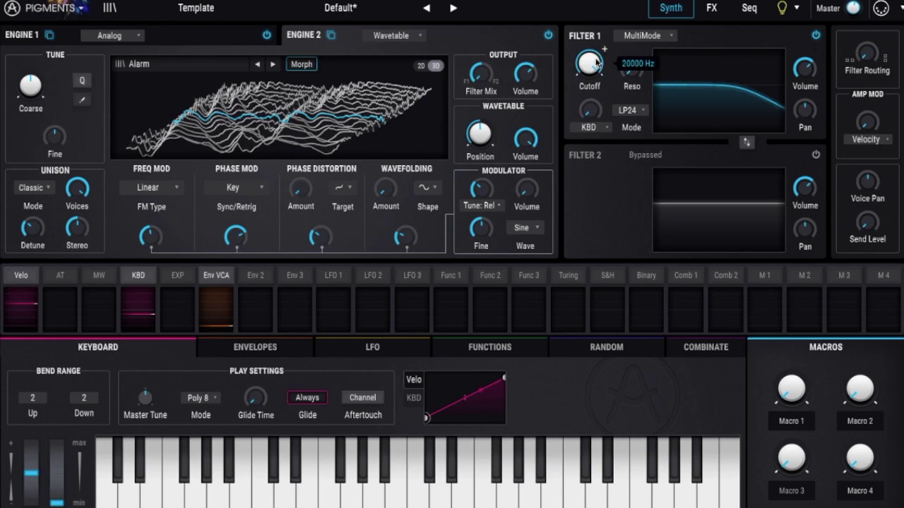
Lower Filter 1's cutoff to around 188 Hz and raise its resonance.
{"action": "scroll", "coordinate": [592, 64], "scroll_direction": "down", "scroll_amount": 3}
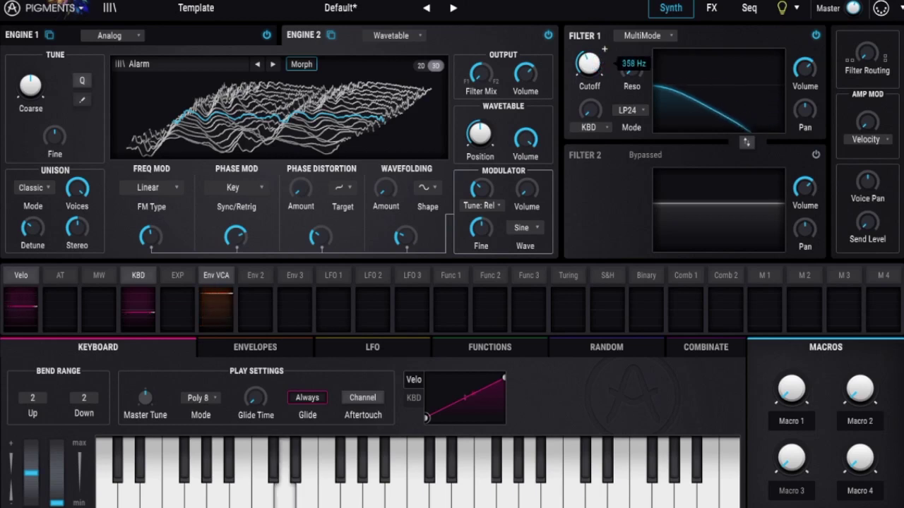
{"action": "scroll", "coordinate": [592, 64], "scroll_direction": "up", "scroll_amount": 3}
{"action": "scroll", "coordinate": [601, 62], "scroll_direction": "down", "scroll_amount": 2}
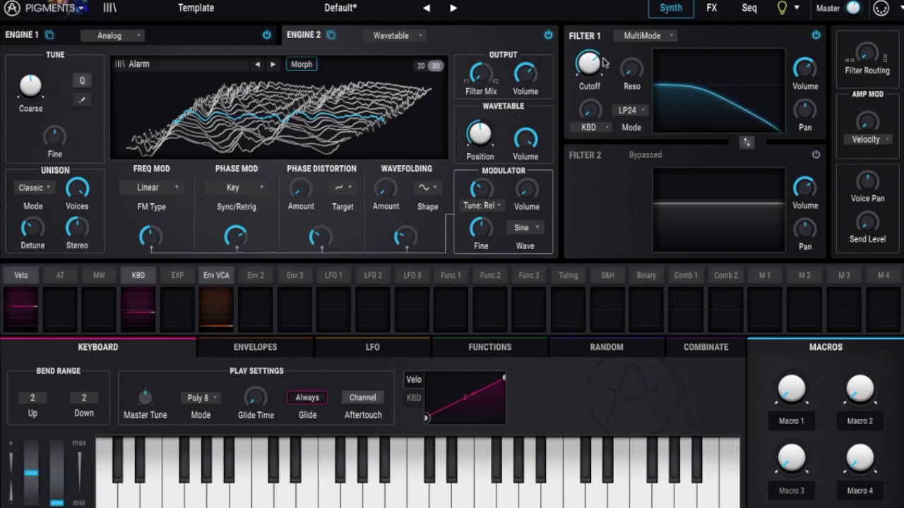
{"action": "scroll", "coordinate": [633, 70], "scroll_direction": "up", "scroll_amount": 3}
{"action": "scroll", "coordinate": [592, 62], "scroll_direction": "down", "scroll_amount": 3}
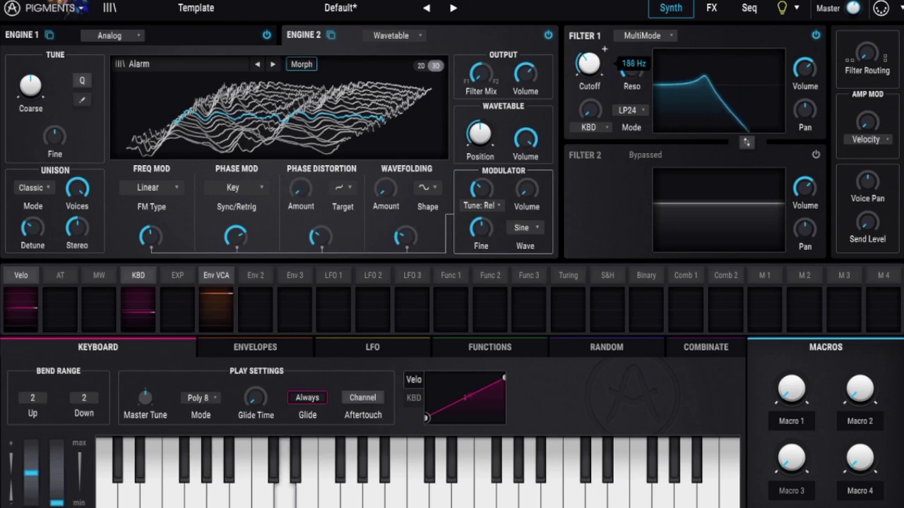
{"action": "scroll", "coordinate": [592, 62], "scroll_direction": "up", "scroll_amount": 4}
{"action": "scroll", "coordinate": [632, 67], "scroll_direction": "down", "scroll_amount": 3}
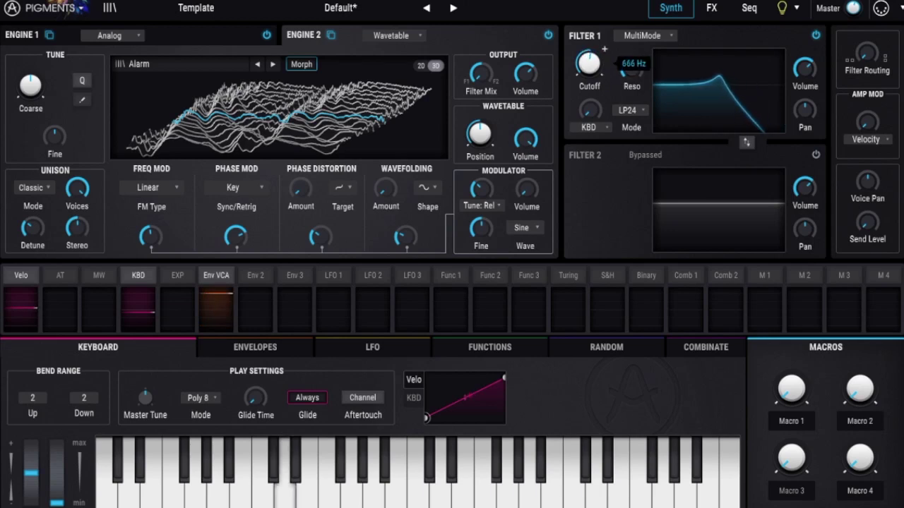
Try HP12 mode on Filter 1, then return it to LP24.
{"action": "left_click", "coordinate": [629, 110]}
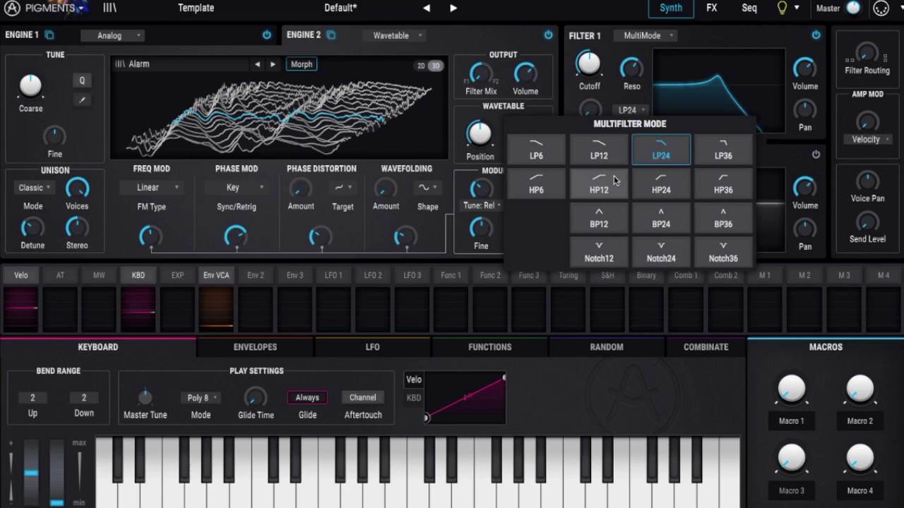
{"action": "left_click", "coordinate": [594, 180]}
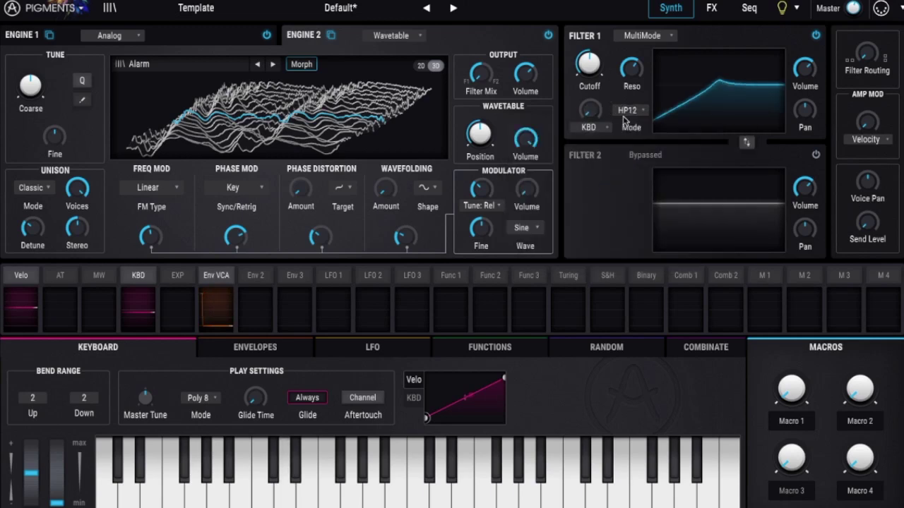
{"action": "scroll", "coordinate": [625, 113], "scroll_direction": "up", "scroll_amount": 4}
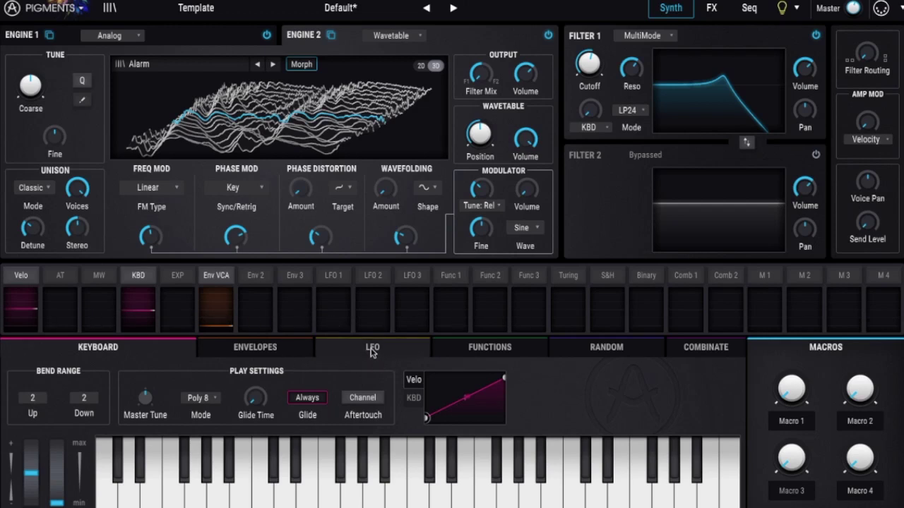
Lower Filter 1 cutoff to about 185 Hz and route LFO 1 to it at 0.25.
{"action": "left_click", "coordinate": [367, 357]}
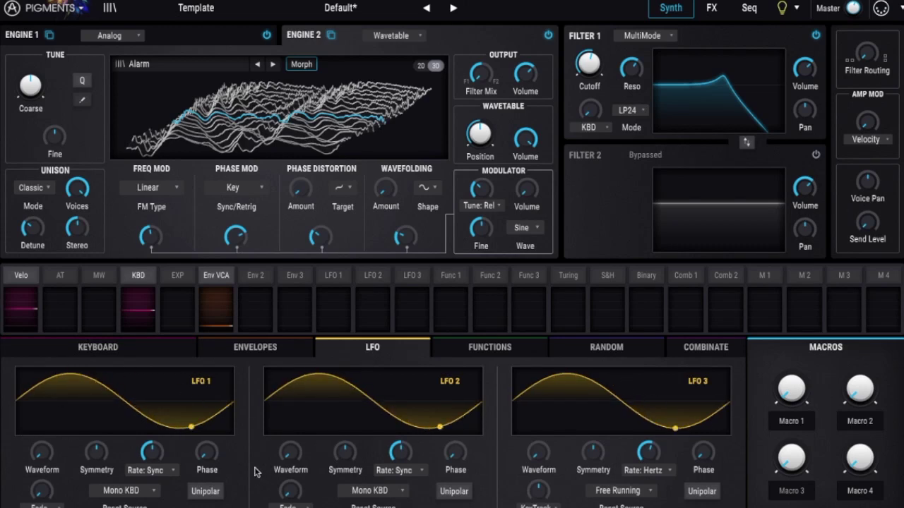
{"action": "left_click", "coordinate": [334, 278]}
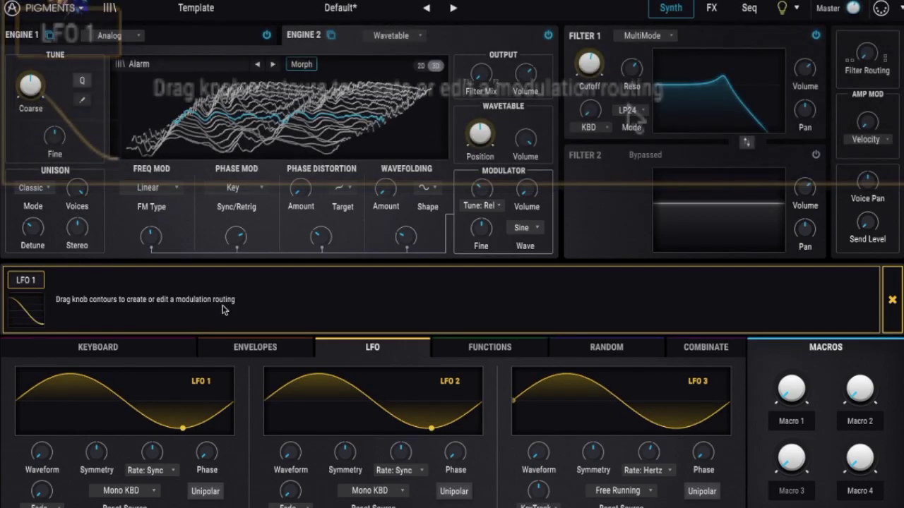
{"action": "mouse_move", "coordinate": [589, 64]}
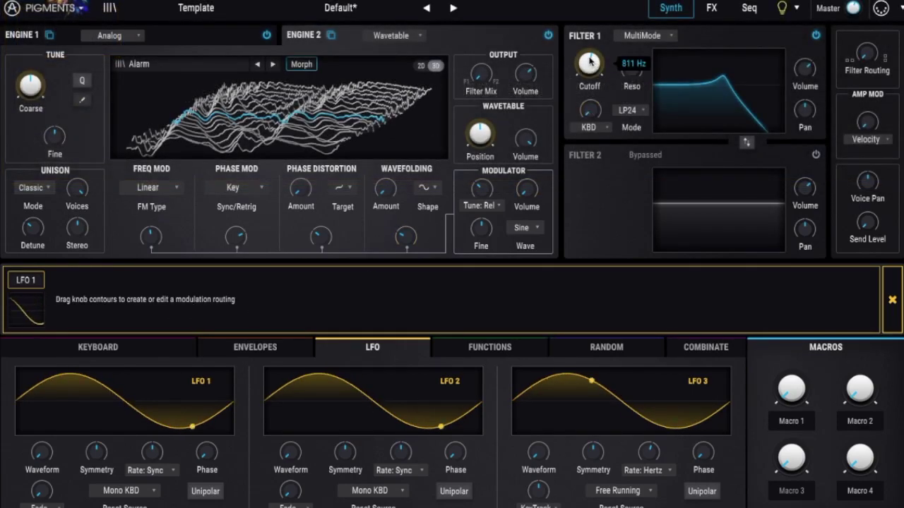
{"action": "left_click_drag", "start_coordinate": [588, 64], "coordinate": [589, 91]}
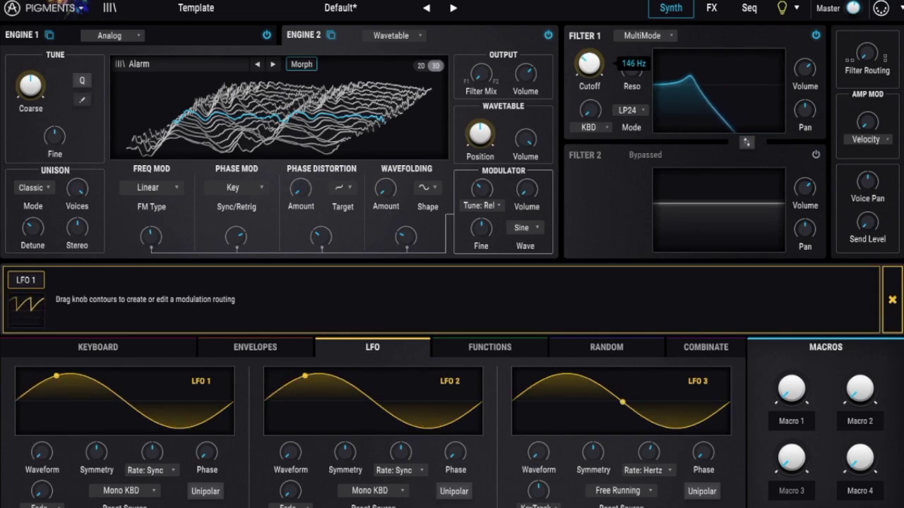
{"action": "left_click_drag", "start_coordinate": [589, 64], "coordinate": [589, 70]}
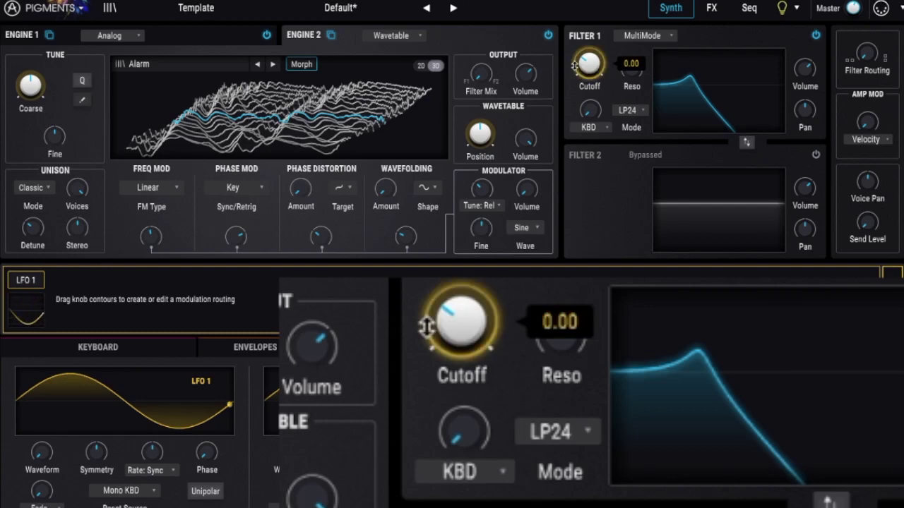
{"action": "left_click_drag", "start_coordinate": [590, 74], "coordinate": [589, 57]}
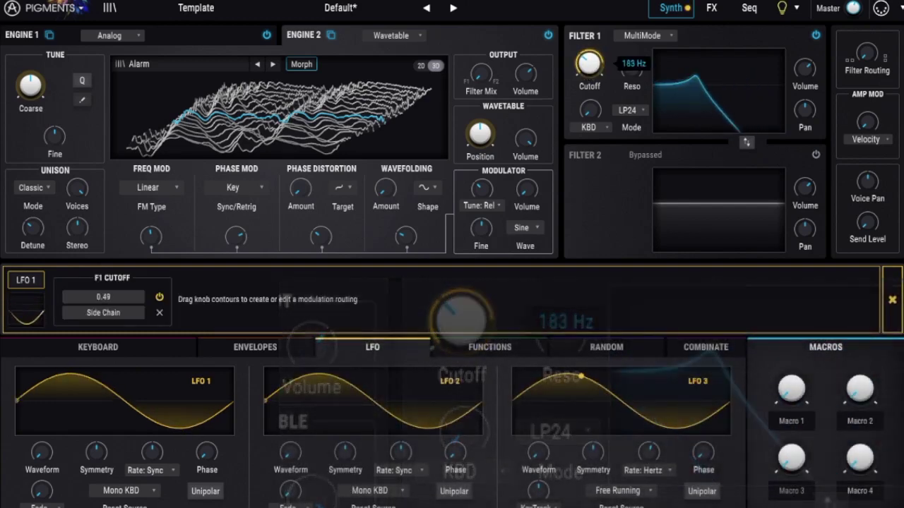
{"action": "left_click_drag", "start_coordinate": [589, 65], "coordinate": [590, 71]}
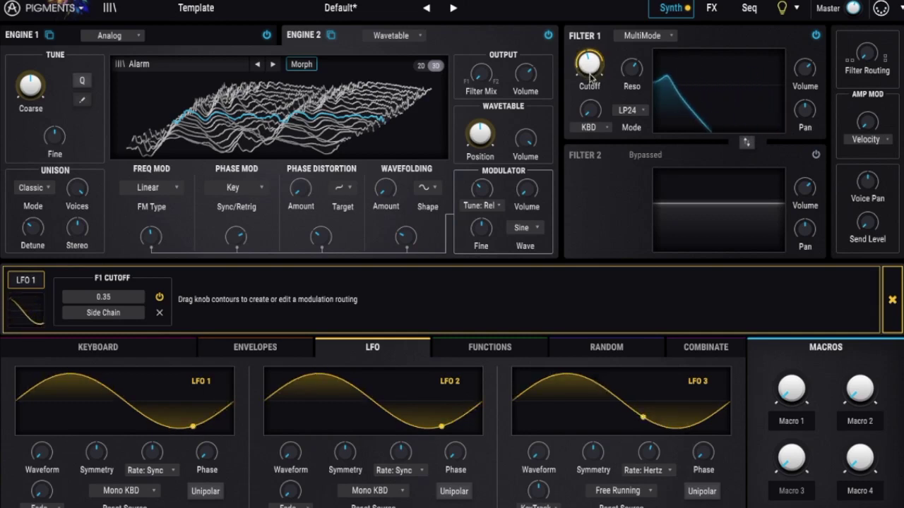
{"action": "mouse_move", "coordinate": [589, 63]}
{"action": "left_click_drag", "start_coordinate": [584, 77], "coordinate": [583, 86]}
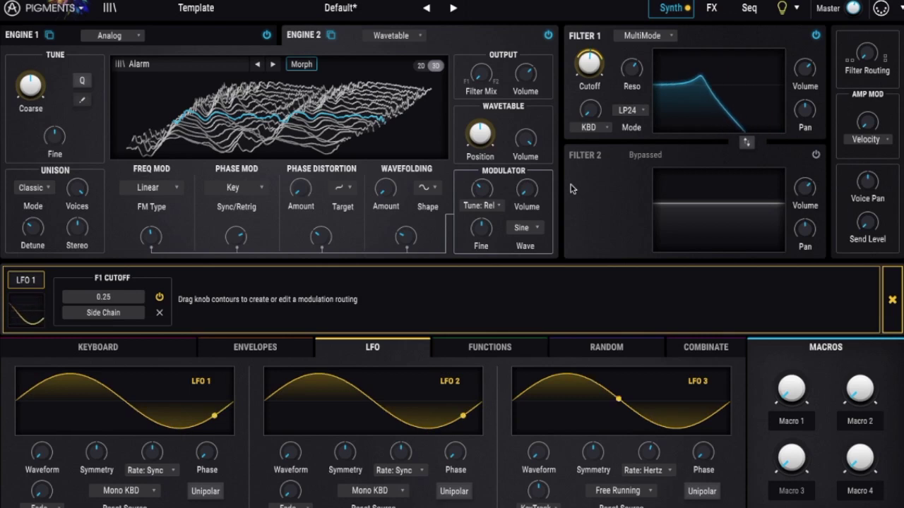
Route LFO 1 to the wavetable position, with a 1/2 rate and a sine–triangle waveform.
{"action": "mouse_move", "coordinate": [468, 138]}
{"action": "left_mouse_down"}
{"action": "mouse_move", "coordinate": [467, 113]}
{"action": "mouse_move", "coordinate": [468, 130]}
{"action": "left_mouse_up"}
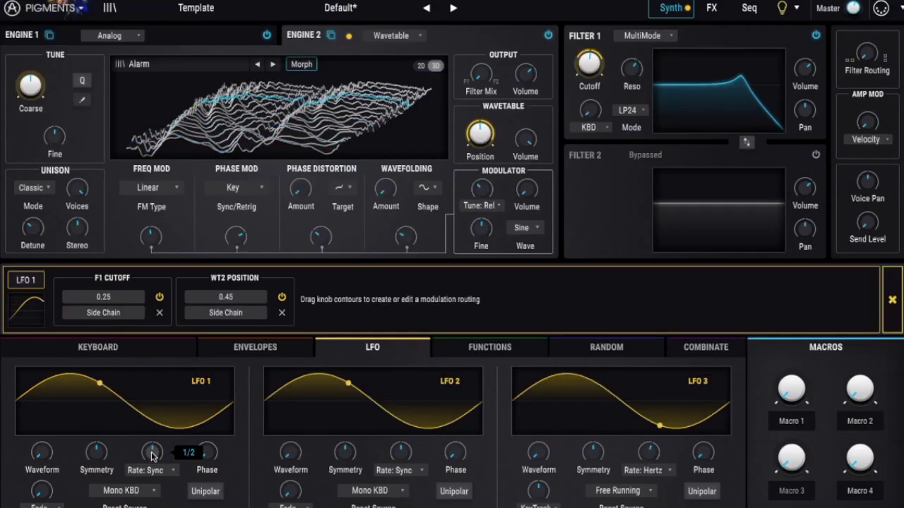
{"action": "left_click_drag", "start_coordinate": [152, 455], "coordinate": [152, 455]}
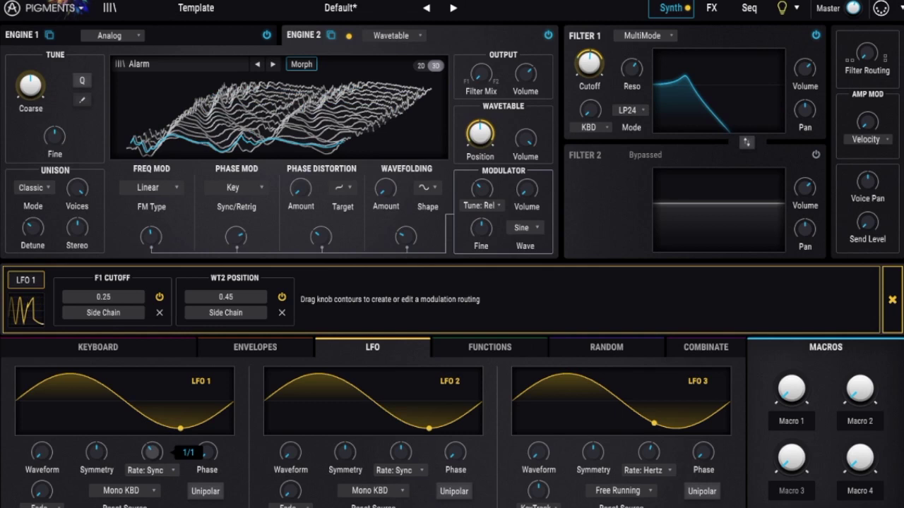
{"action": "left_click_drag", "start_coordinate": [152, 452], "coordinate": [151, 455]}
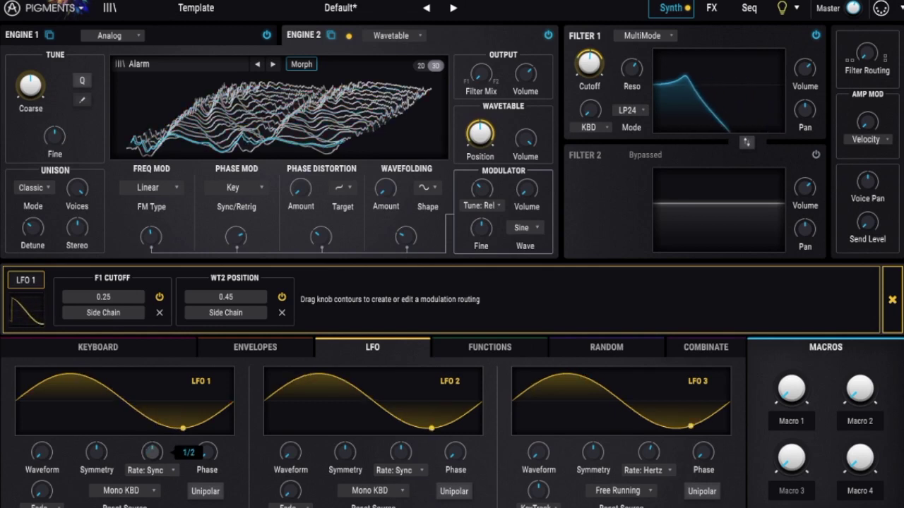
{"action": "mouse_move", "coordinate": [42, 452]}
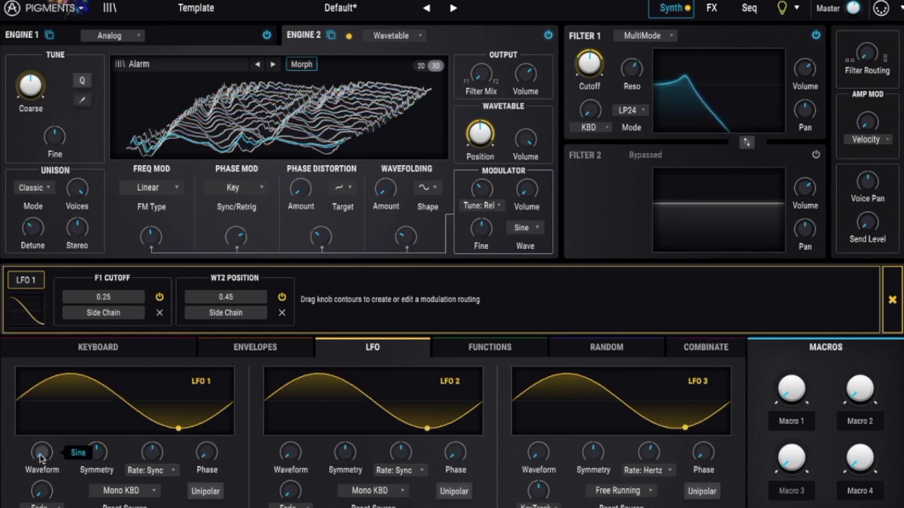
{"action": "mouse_move", "coordinate": [40, 457]}
{"action": "left_mouse_down"}
{"action": "mouse_move", "coordinate": [41, 430]}
{"action": "mouse_move", "coordinate": [41, 452]}
{"action": "left_mouse_up"}
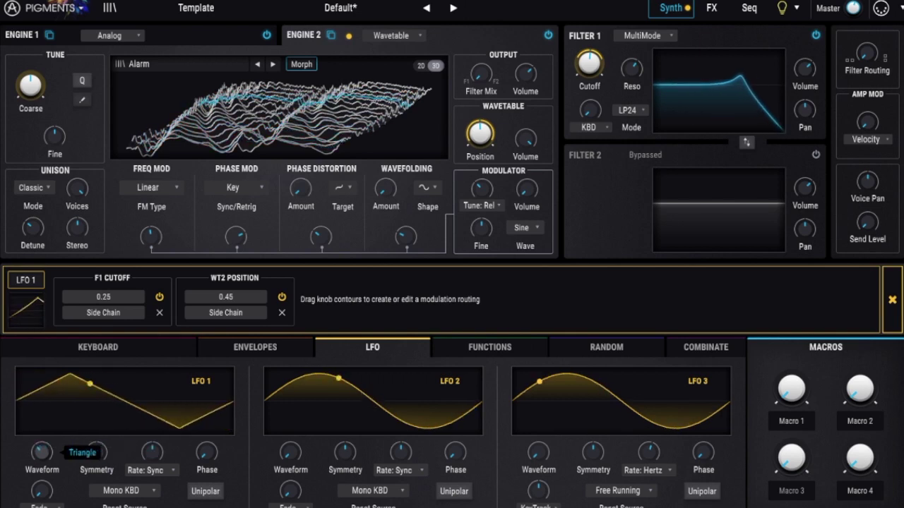
{"action": "left_click_drag", "start_coordinate": [41, 452], "coordinate": [41, 463]}
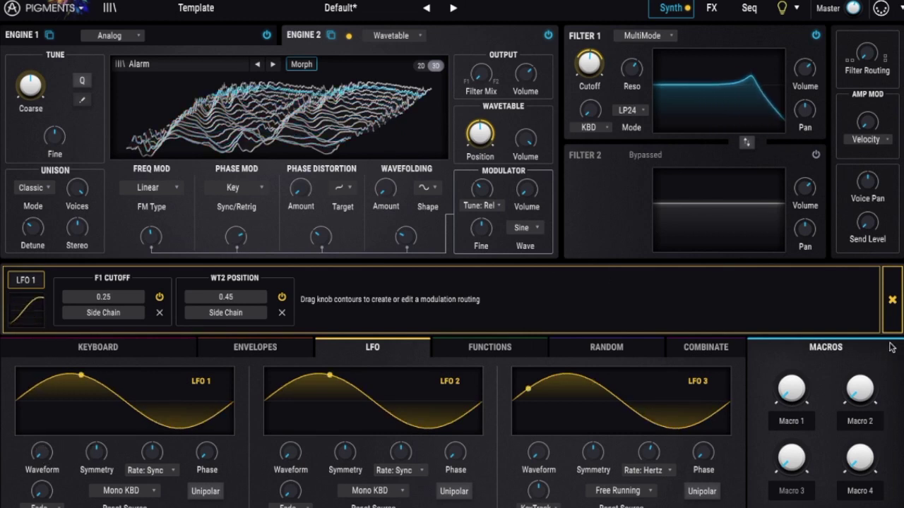
Remove LFO 1's cutoff and wavetable position routings.
{"action": "left_click", "coordinate": [159, 313]}
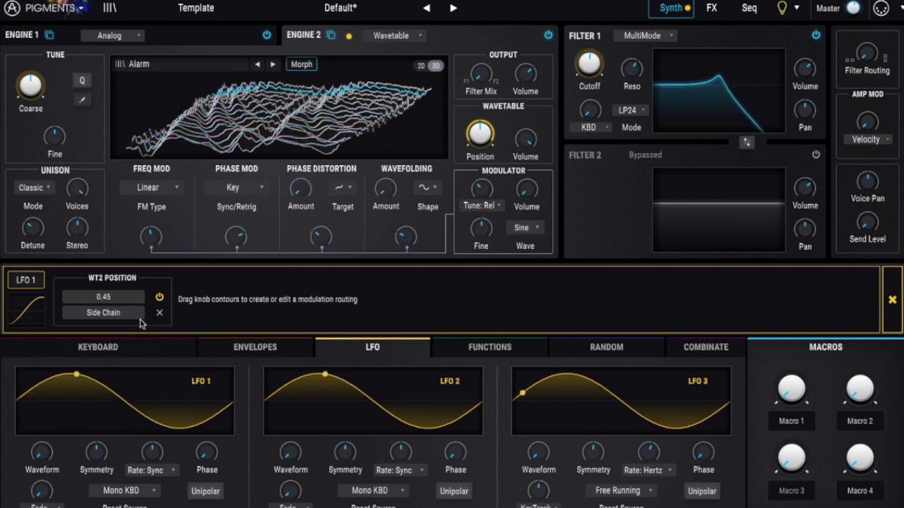
{"action": "left_click", "coordinate": [158, 313]}
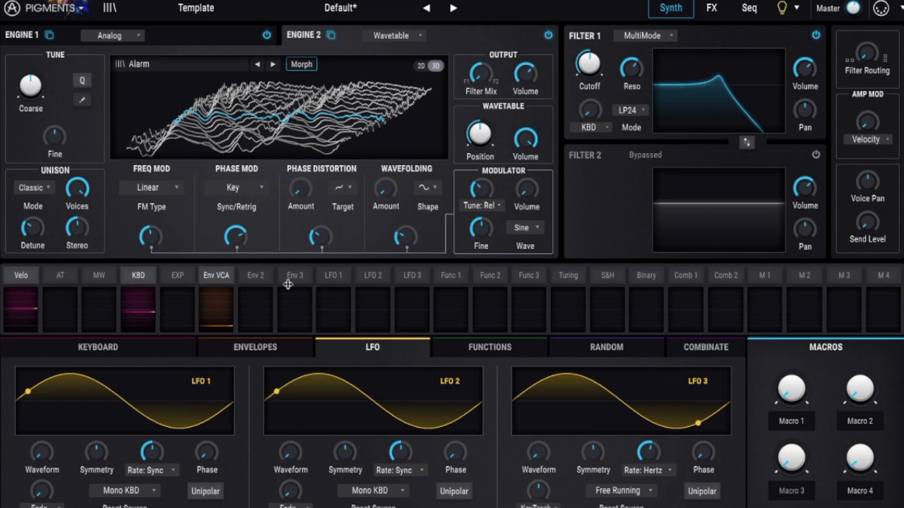
{"action": "left_click", "coordinate": [222, 277]}
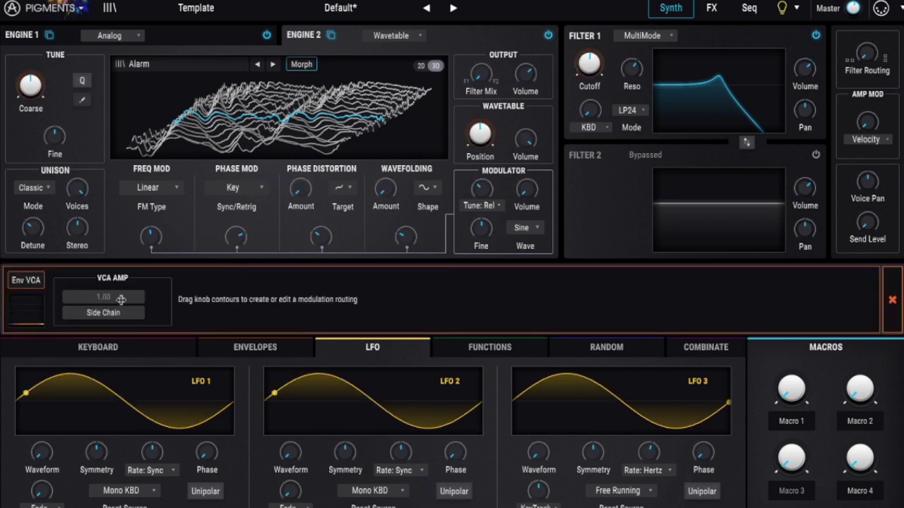
Give the Env VCA amp envelope a short attack, sustain near 0.42 and release about 0.26 s.
{"action": "left_click", "coordinate": [273, 346]}
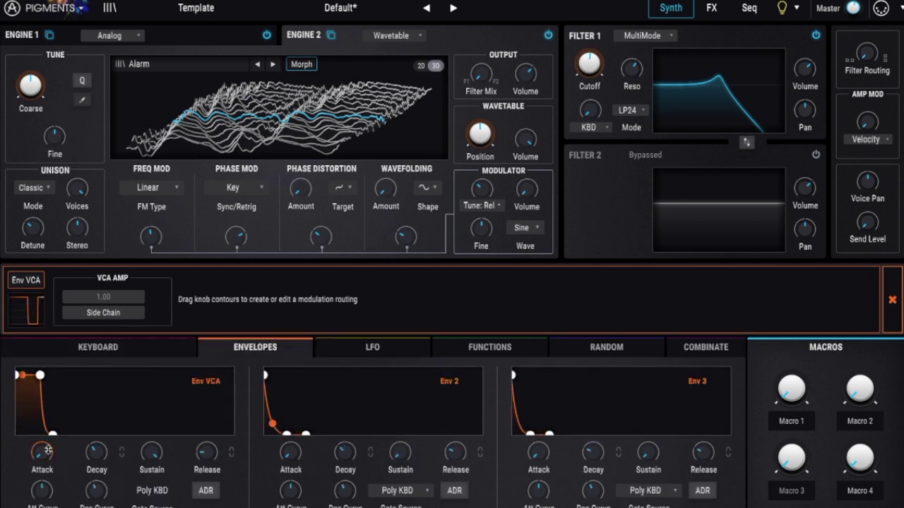
{"action": "left_click_drag", "start_coordinate": [42, 452], "coordinate": [42, 424]}
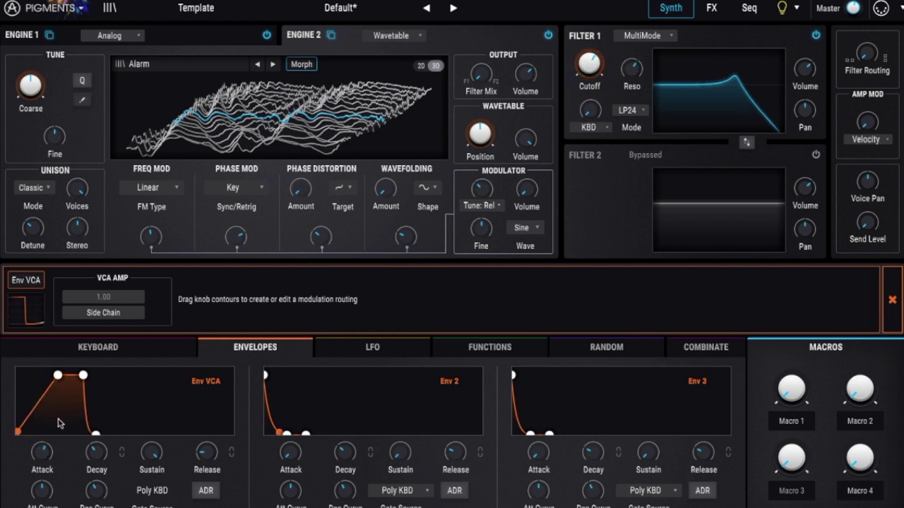
{"action": "double_click", "coordinate": [41, 452]}
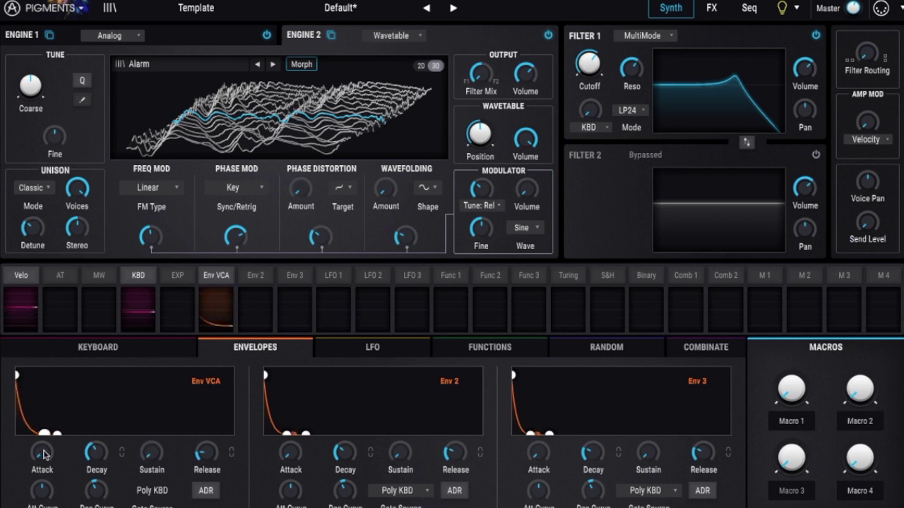
{"action": "mouse_move", "coordinate": [151, 452]}
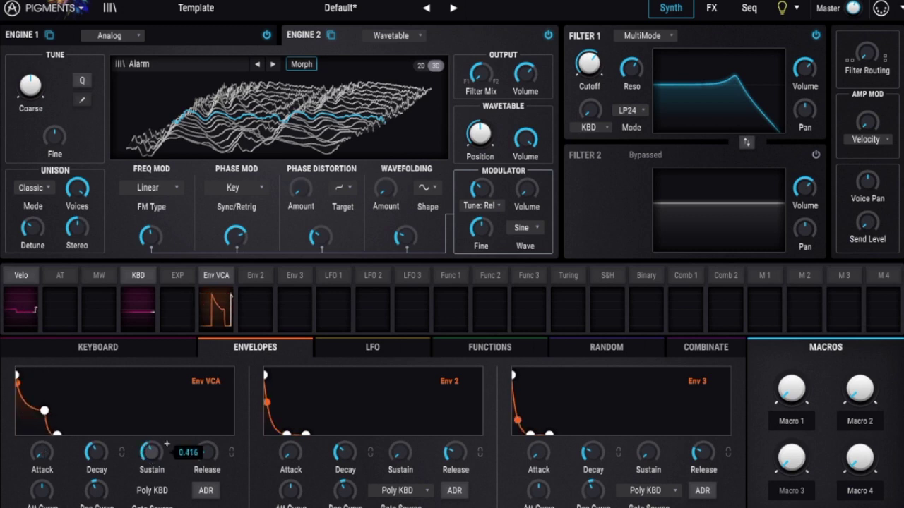
{"action": "scroll", "coordinate": [167, 444], "scroll_direction": "up", "scroll_amount": 5}
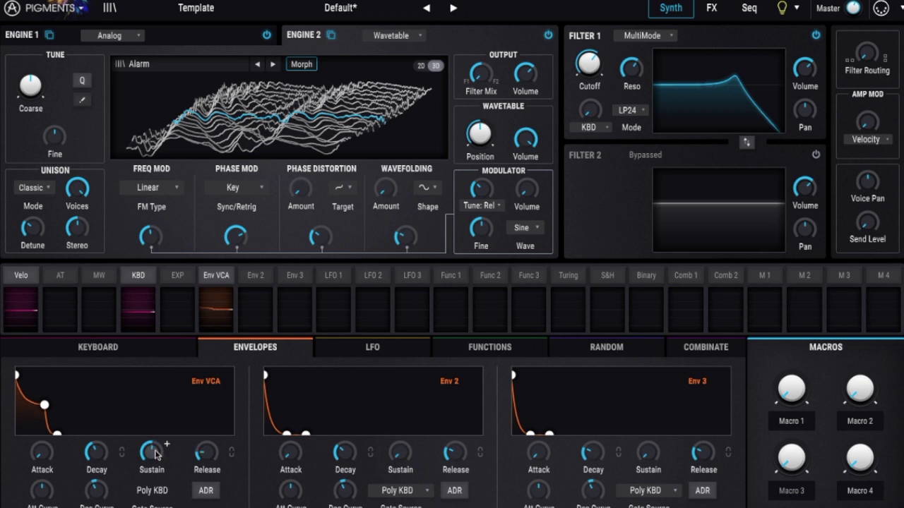
{"action": "mouse_move", "coordinate": [206, 452]}
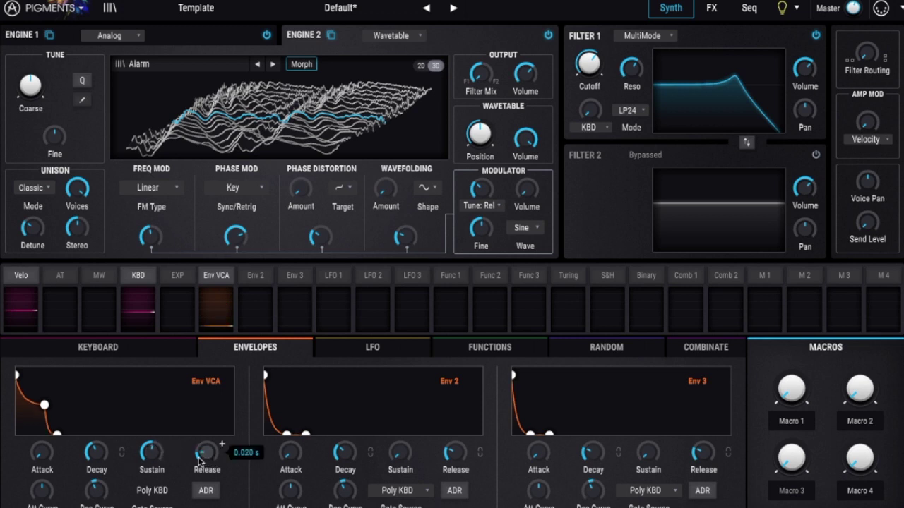
{"action": "left_click_drag", "start_coordinate": [209, 457], "coordinate": [209, 423]}
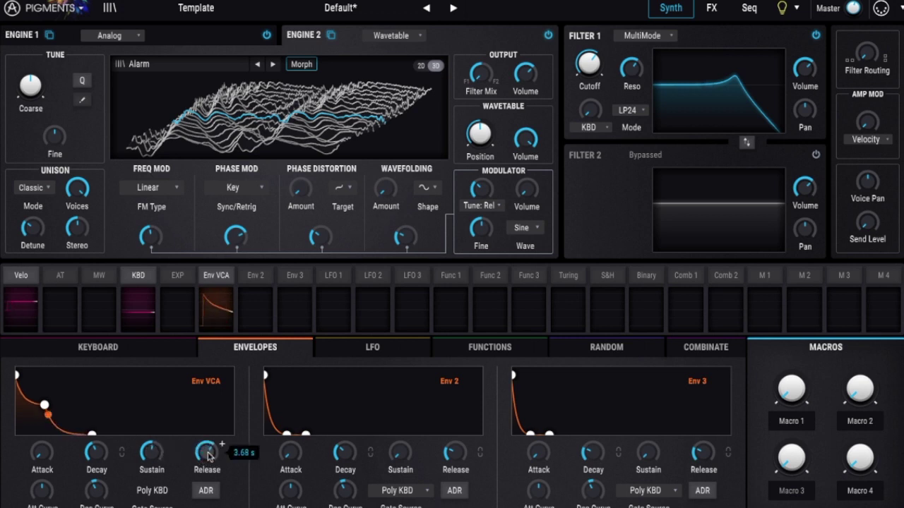
{"action": "scroll", "coordinate": [208, 456], "scroll_direction": "down", "scroll_amount": 3}
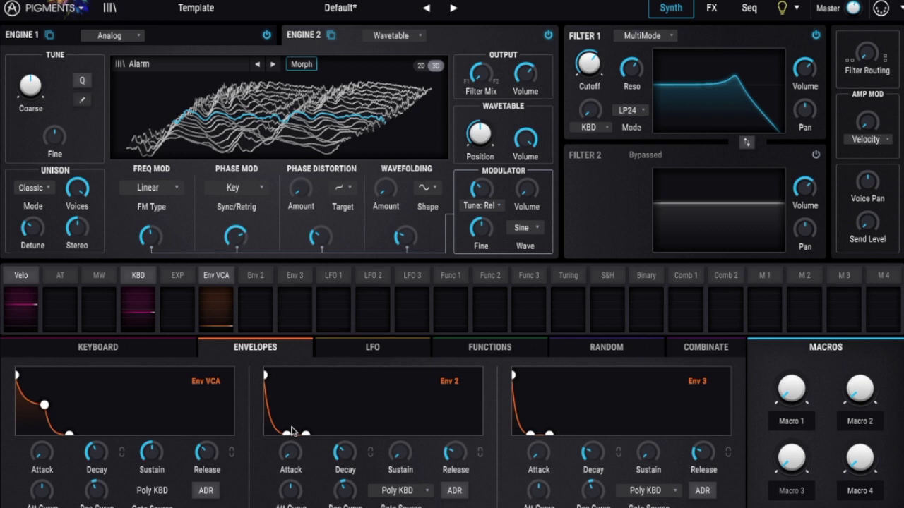
Add an Env 2 cutoff routing at 0.32, then remove it and close the routing view.
{"action": "left_click", "coordinate": [260, 279]}
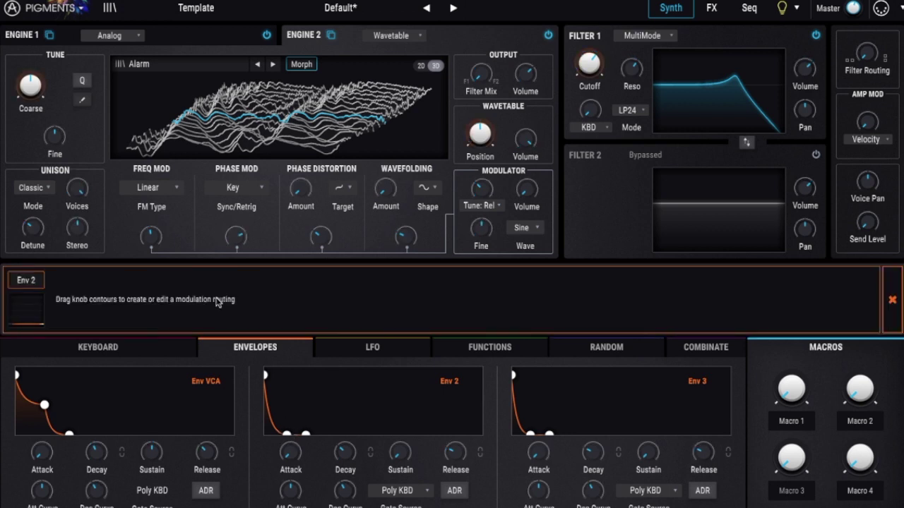
{"action": "mouse_move", "coordinate": [589, 63]}
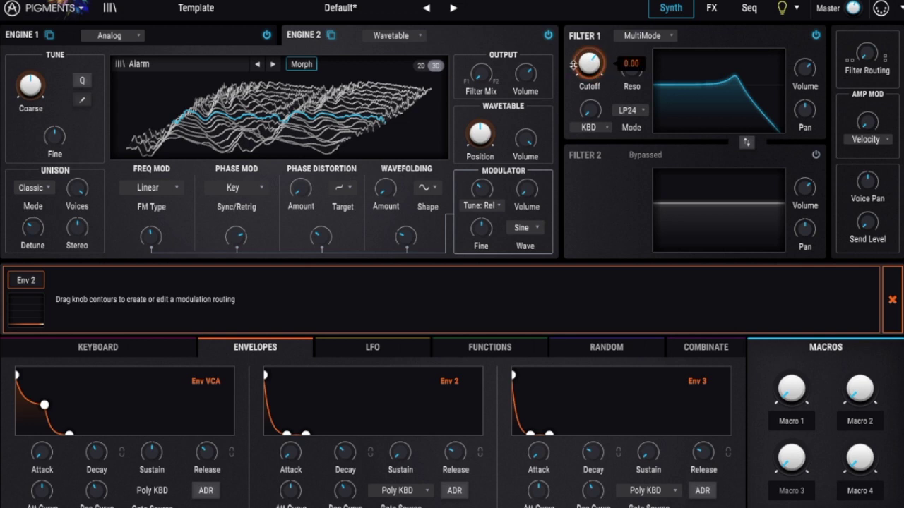
{"action": "left_click_drag", "start_coordinate": [589, 63], "coordinate": [589, 57]}
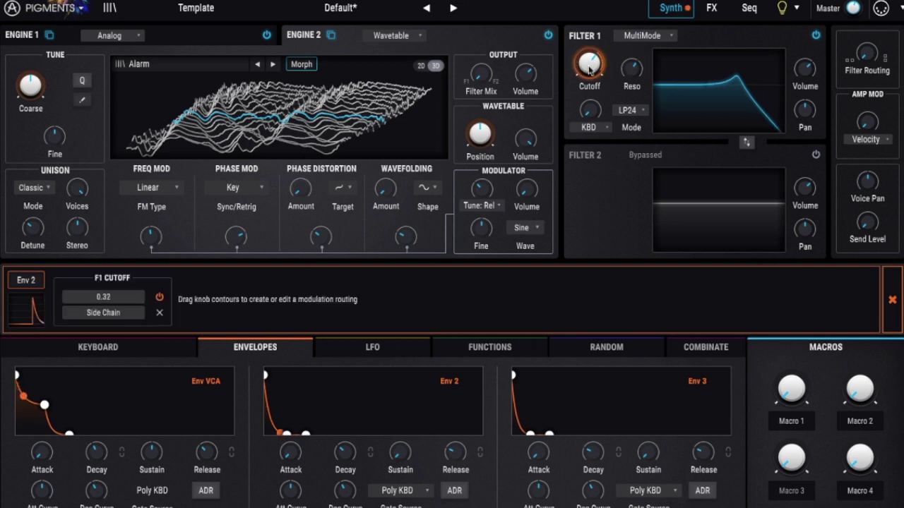
{"action": "left_click_drag", "start_coordinate": [589, 63], "coordinate": [589, 67]}
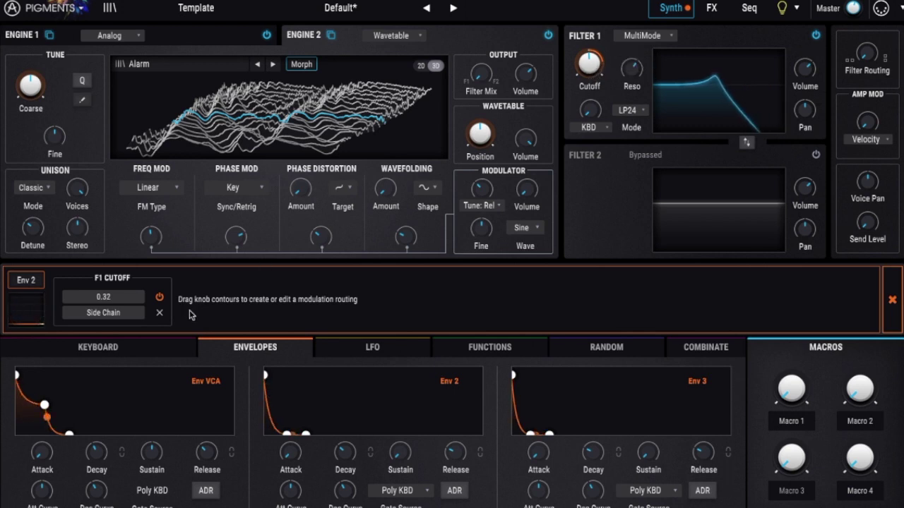
{"action": "left_click", "coordinate": [159, 315]}
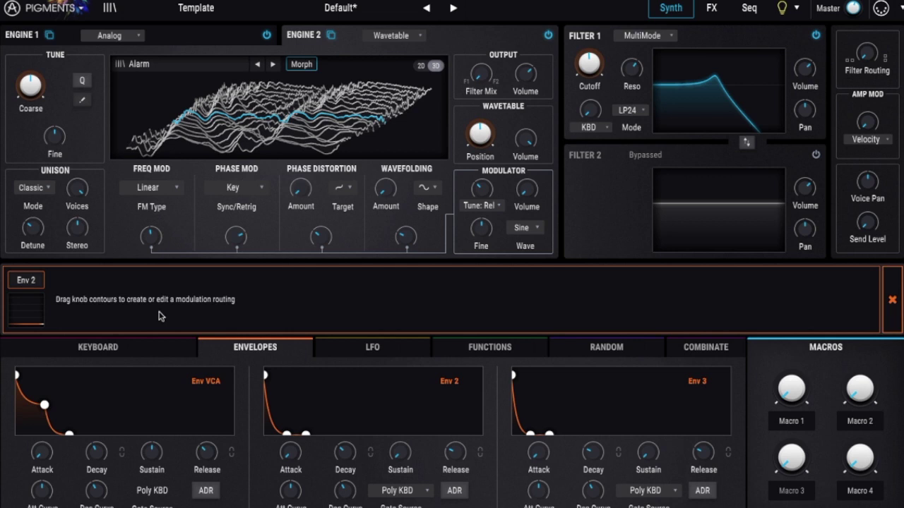
{"action": "left_click", "coordinate": [891, 300]}
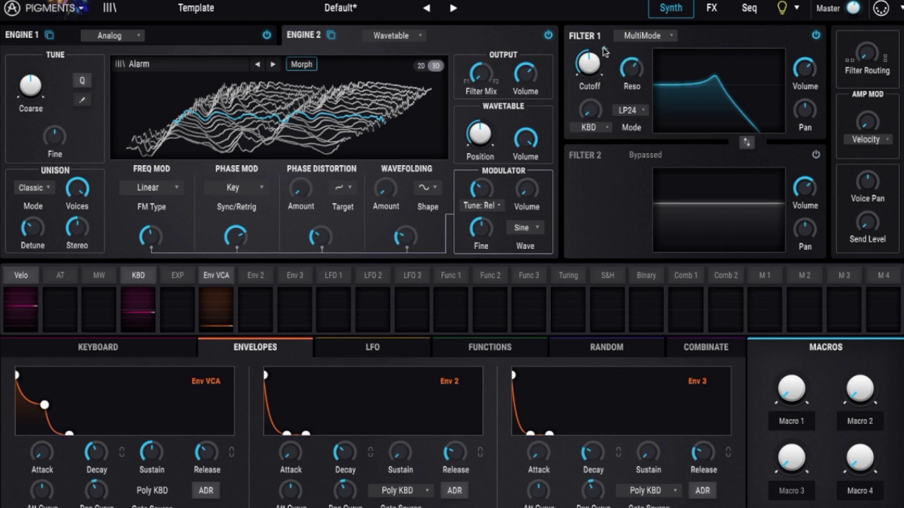
Set Env 2's cutoff amount to 0.52 and lengthen Env 2's decay to about 4 seconds.
{"action": "left_click", "coordinate": [604, 51]}
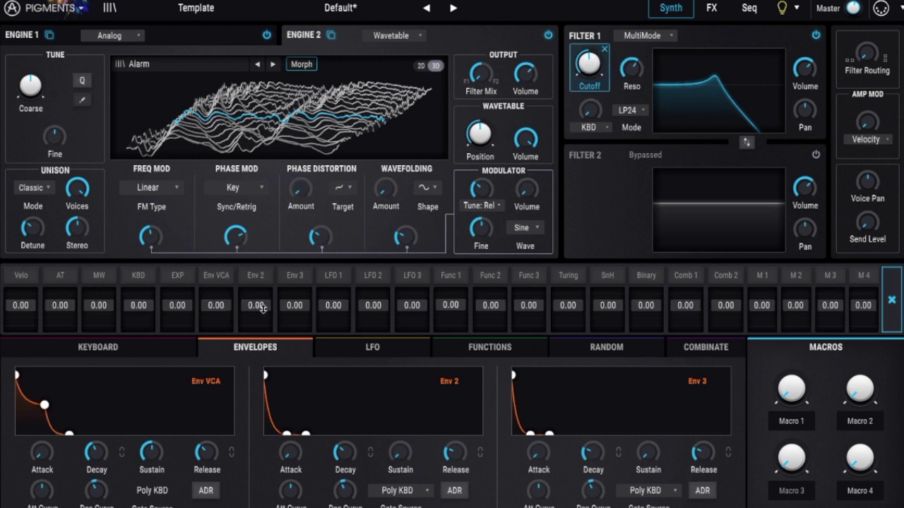
{"action": "left_click_drag", "start_coordinate": [259, 304], "coordinate": [258, 300]}
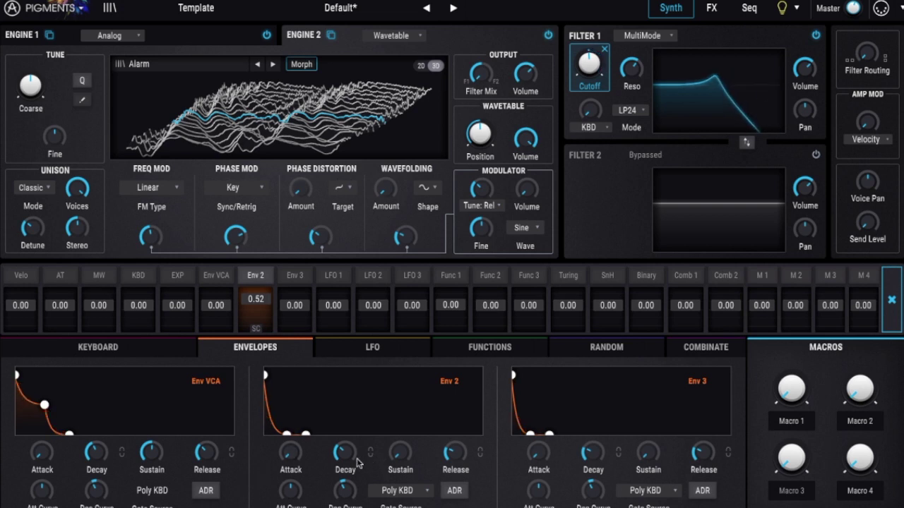
{"action": "left_click_drag", "start_coordinate": [357, 463], "coordinate": [360, 445]}
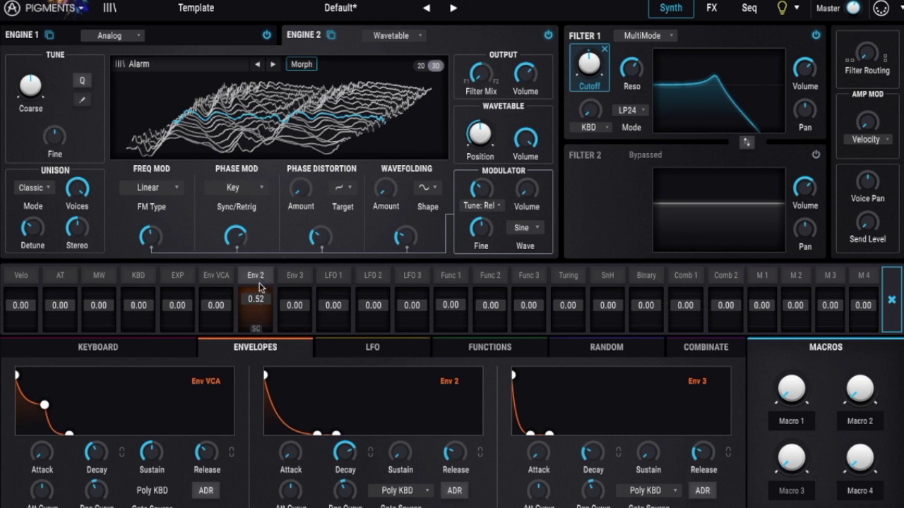
{"action": "left_click", "coordinate": [891, 299]}
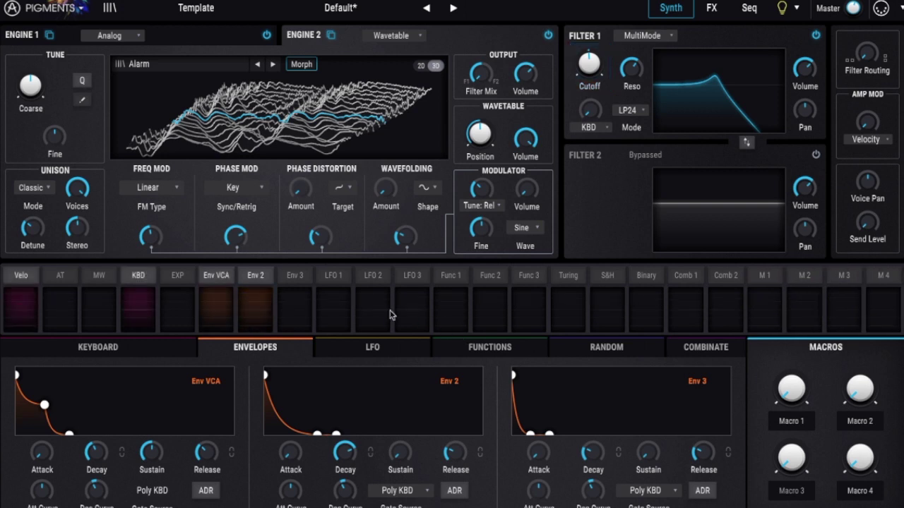
Remove the Env 2 filter cutoff routing again.
{"action": "left_click", "coordinate": [252, 281]}
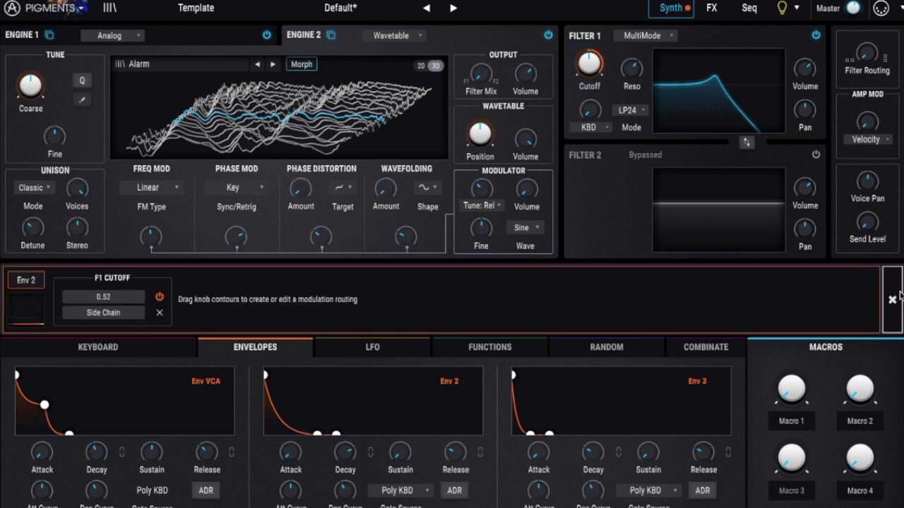
{"action": "left_click", "coordinate": [158, 315]}
{"action": "left_click", "coordinate": [890, 302]}
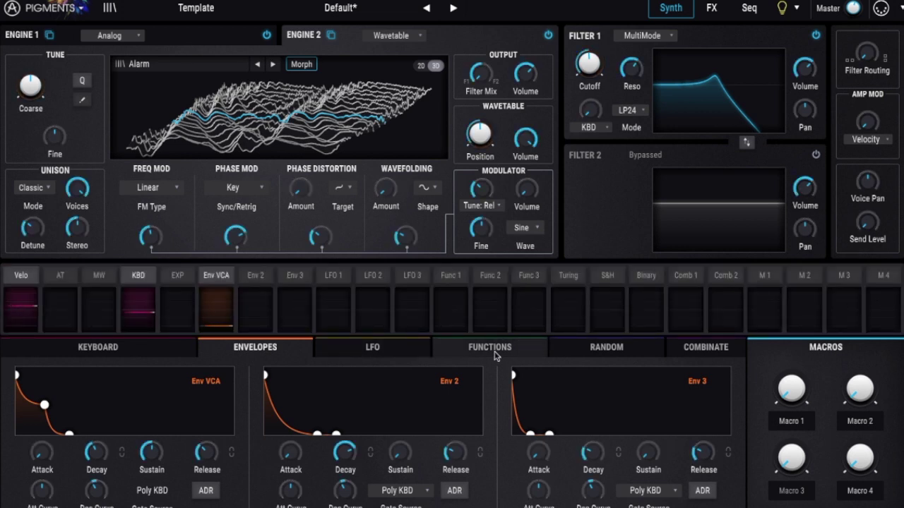
Route Function 1 to Filter 1 cutoff (0.33), wavetable coarse (0.49) and analog coarse (0.20).
{"action": "left_click", "coordinate": [495, 347]}
{"action": "left_click", "coordinate": [454, 281]}
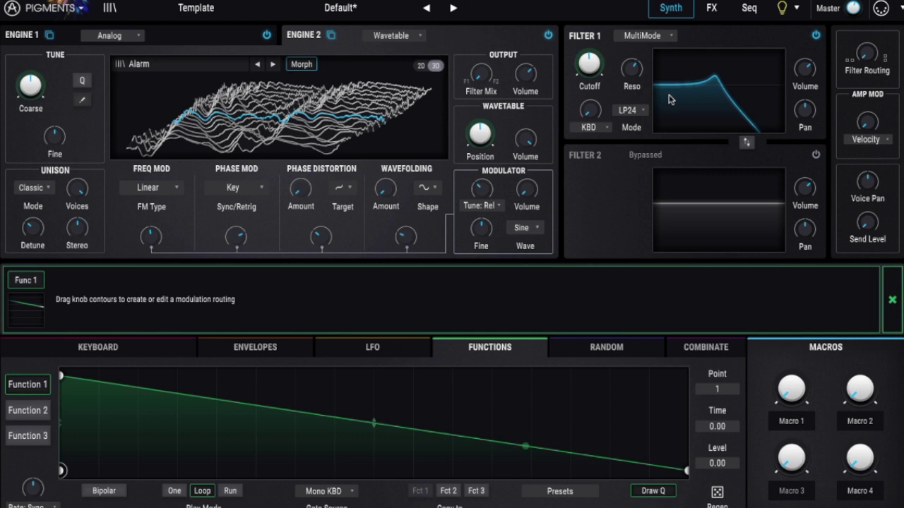
{"action": "left_click_drag", "start_coordinate": [588, 70], "coordinate": [588, 57]}
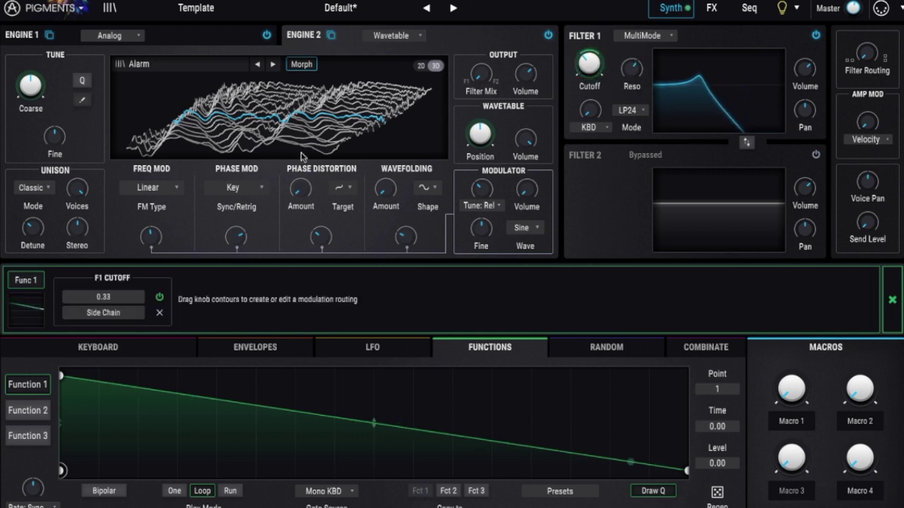
{"action": "mouse_move", "coordinate": [30, 86]}
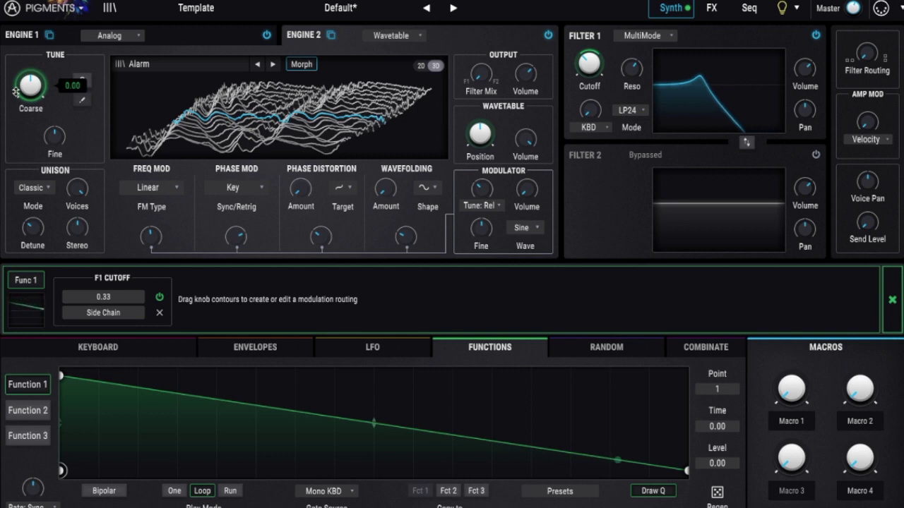
{"action": "left_click_drag", "start_coordinate": [16, 92], "coordinate": [30, 92]}
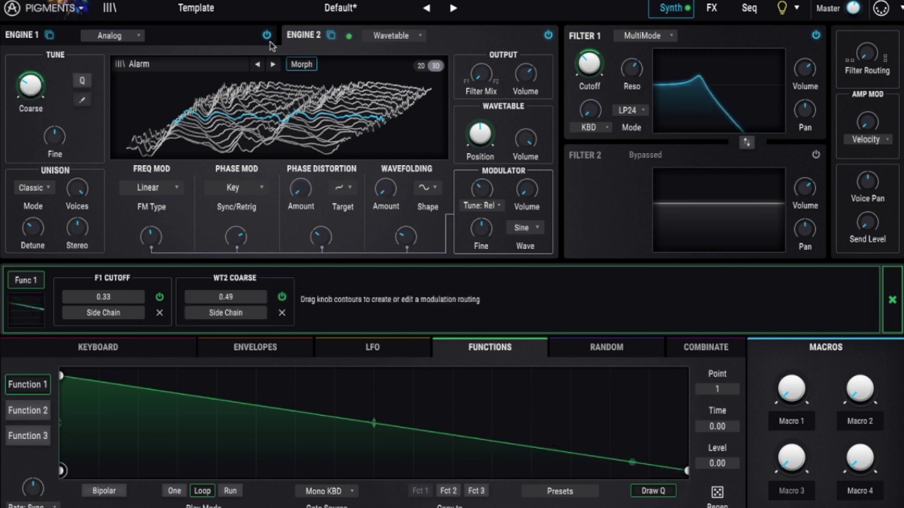
{"action": "left_click", "coordinate": [205, 42]}
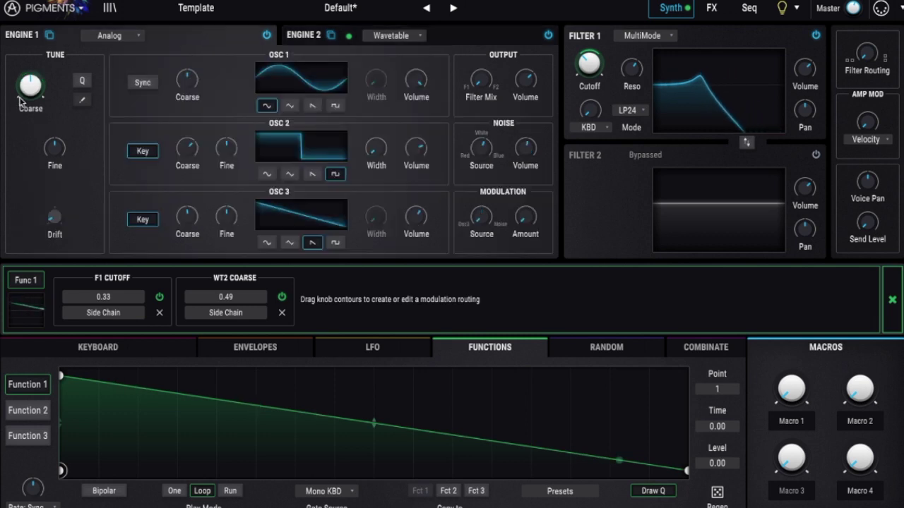
{"action": "left_click_drag", "start_coordinate": [21, 101], "coordinate": [21, 89]}
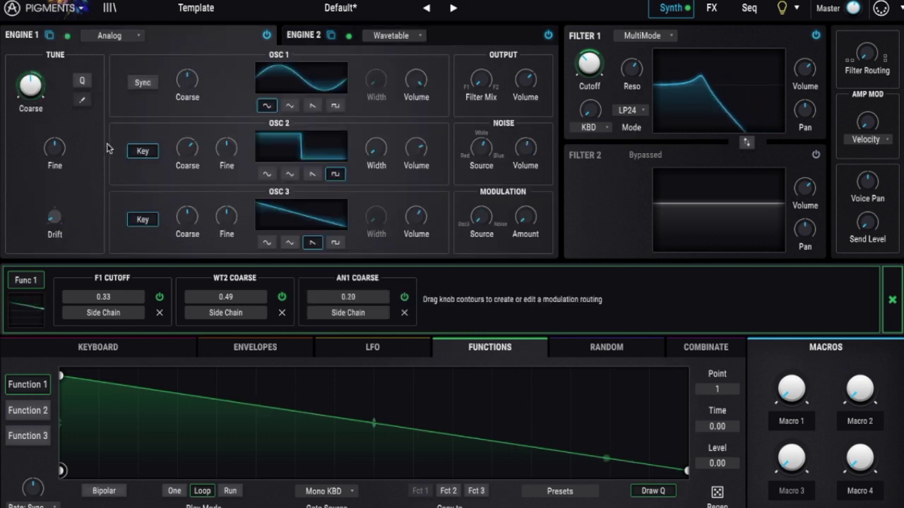
Redraw Function 1 as a curved dip, a full peak, then a smaller peak near 0.45.
{"action": "double_click", "coordinate": [193, 394]}
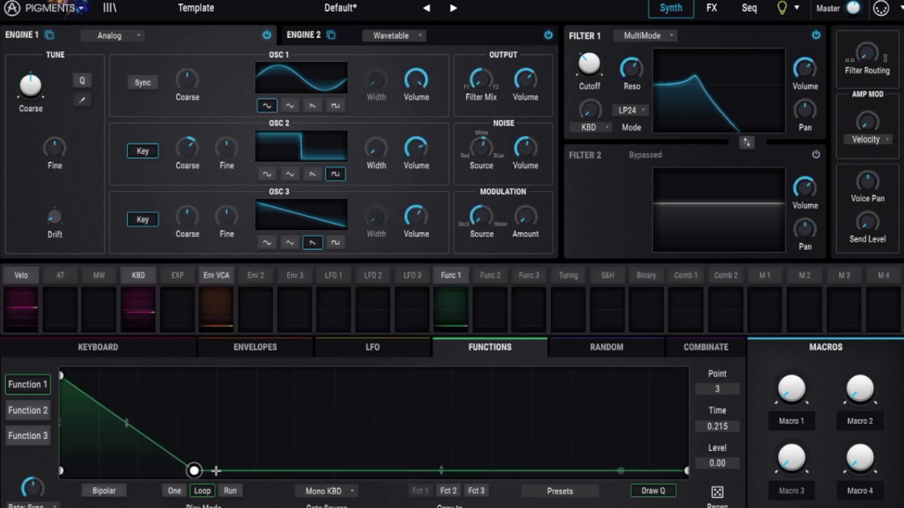
{"action": "double_click", "coordinate": [255, 470]}
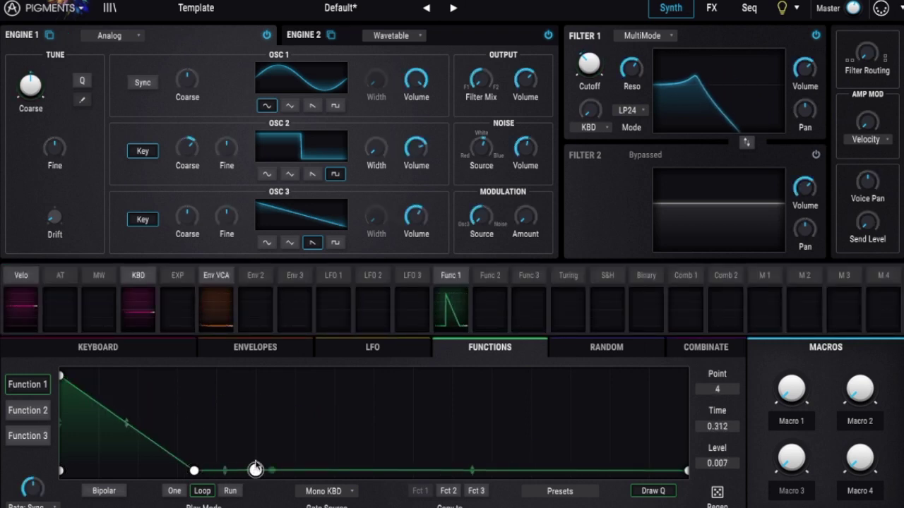
{"action": "left_click_drag", "start_coordinate": [255, 471], "coordinate": [270, 375]}
{"action": "left_click_drag", "start_coordinate": [252, 341], "coordinate": [226, 343]}
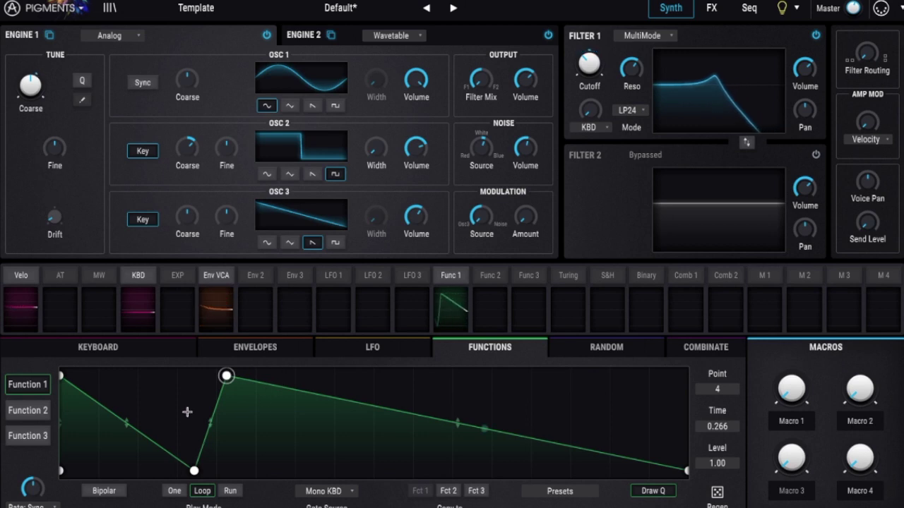
{"action": "mouse_move", "coordinate": [127, 423]}
{"action": "left_mouse_down"}
{"action": "mouse_move", "coordinate": [127, 375]}
{"action": "mouse_move", "coordinate": [127, 422]}
{"action": "mouse_move", "coordinate": [288, 449]}
{"action": "left_mouse_up"}
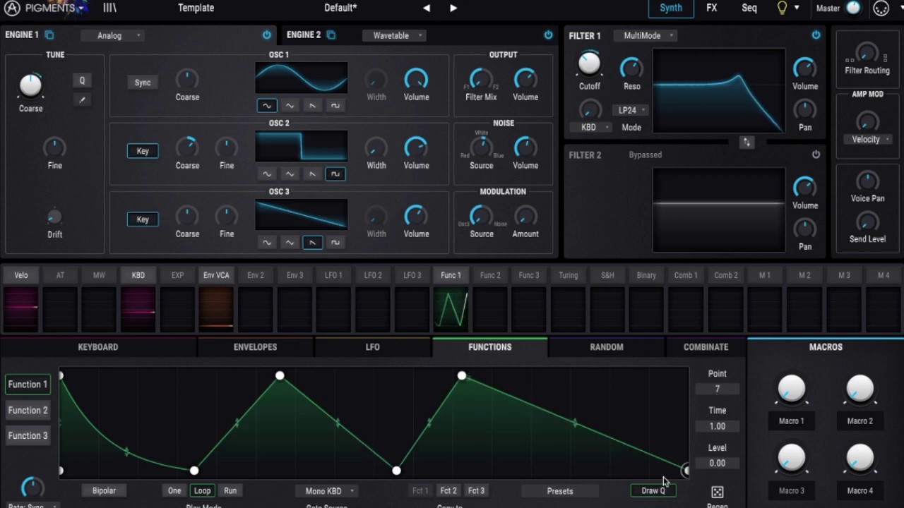
{"action": "mouse_move", "coordinate": [461, 376]}
{"action": "left_mouse_down"}
{"action": "mouse_move", "coordinate": [587, 375]}
{"action": "mouse_move", "coordinate": [581, 427]}
{"action": "left_mouse_up"}
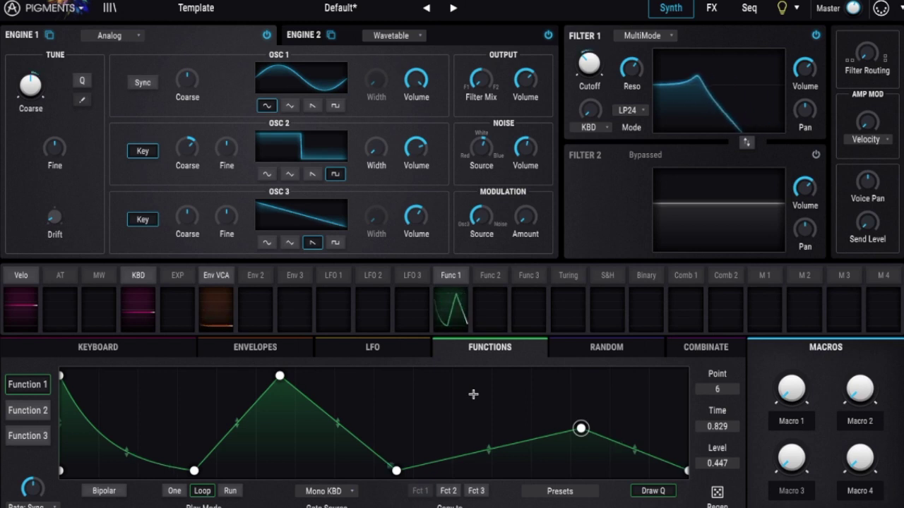
Browse the Random, Combinate and Envelopes modulators, then the FX and Seq pages, returning to Synth.
{"action": "left_click", "coordinate": [626, 346]}
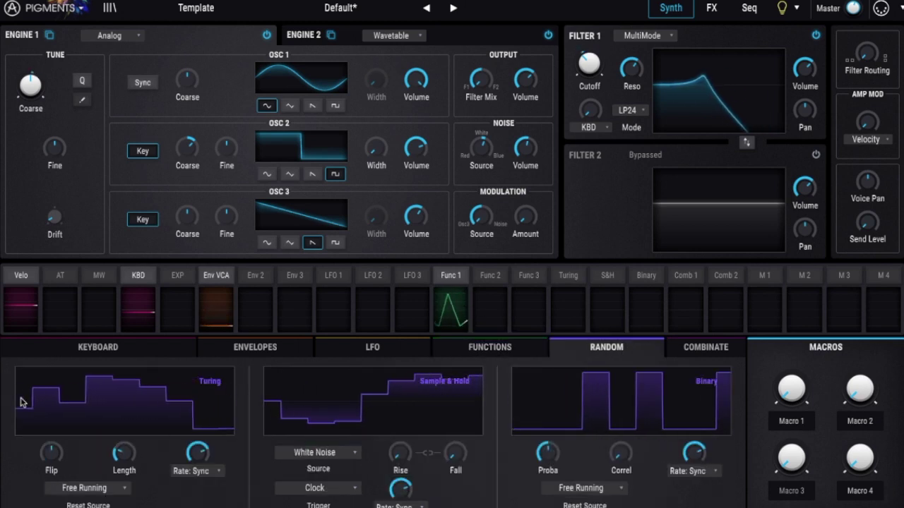
{"action": "left_click", "coordinate": [716, 352]}
{"action": "left_click", "coordinate": [311, 353]}
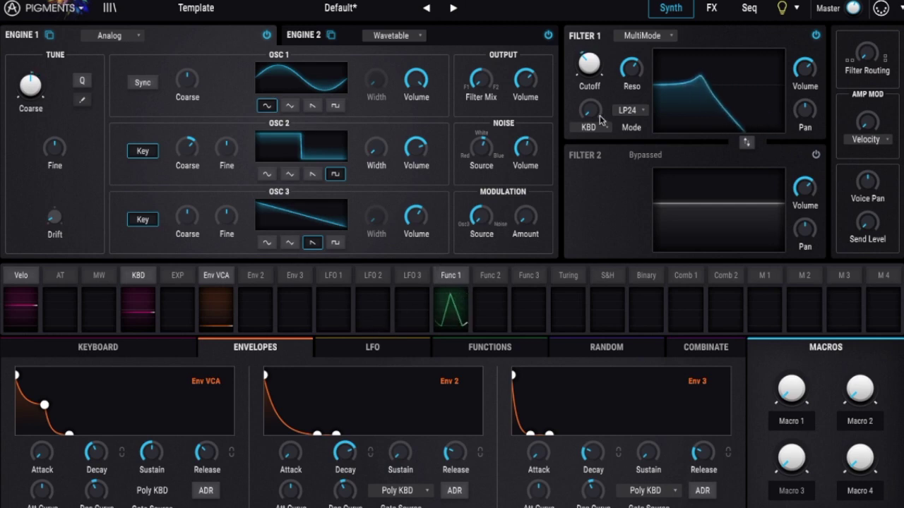
{"action": "left_click", "coordinate": [713, 10]}
{"action": "left_click", "coordinate": [749, 10]}
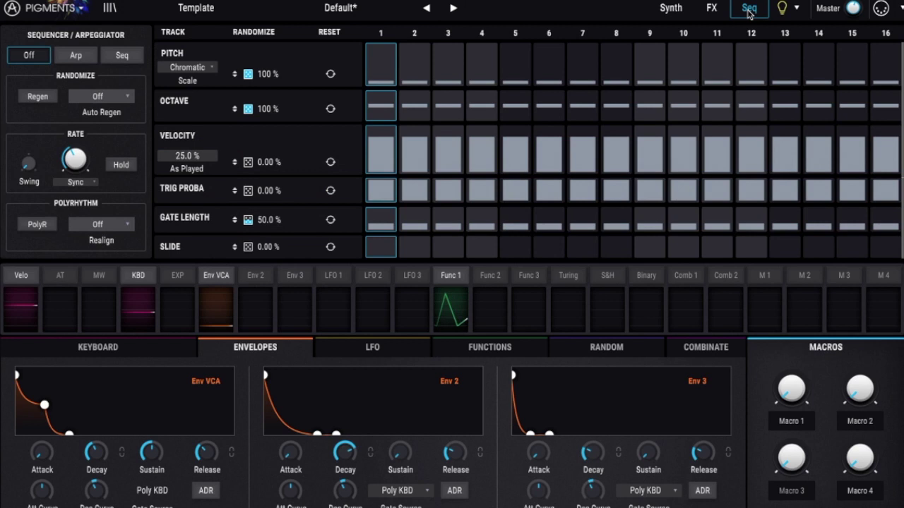
{"action": "left_click", "coordinate": [672, 10]}
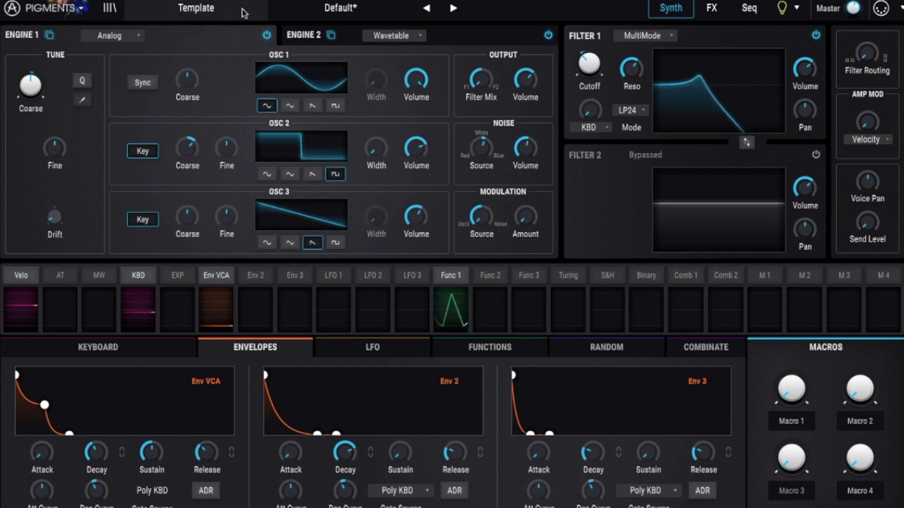
Load the Keys > Funk Backing preset and raise Filter 1 cutoff slightly.
{"action": "left_click", "coordinate": [198, 7]}
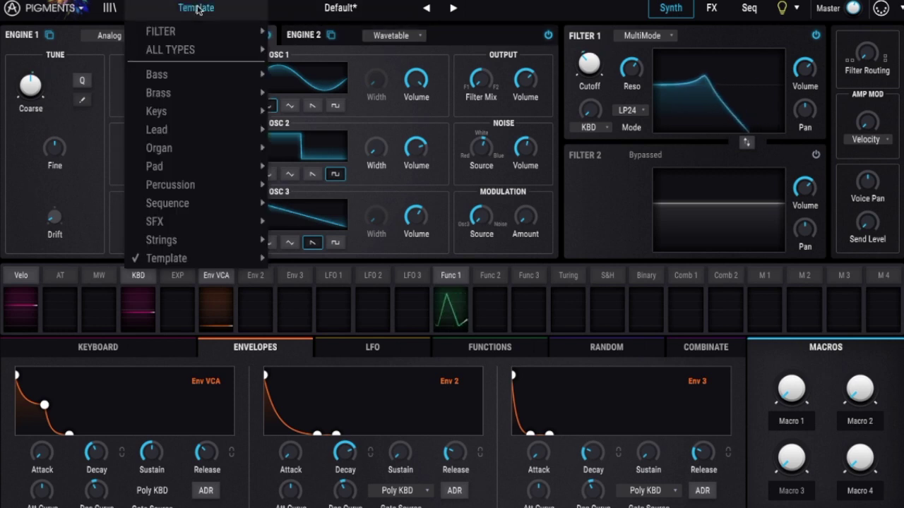
{"action": "mouse_move", "coordinate": [156, 111]}
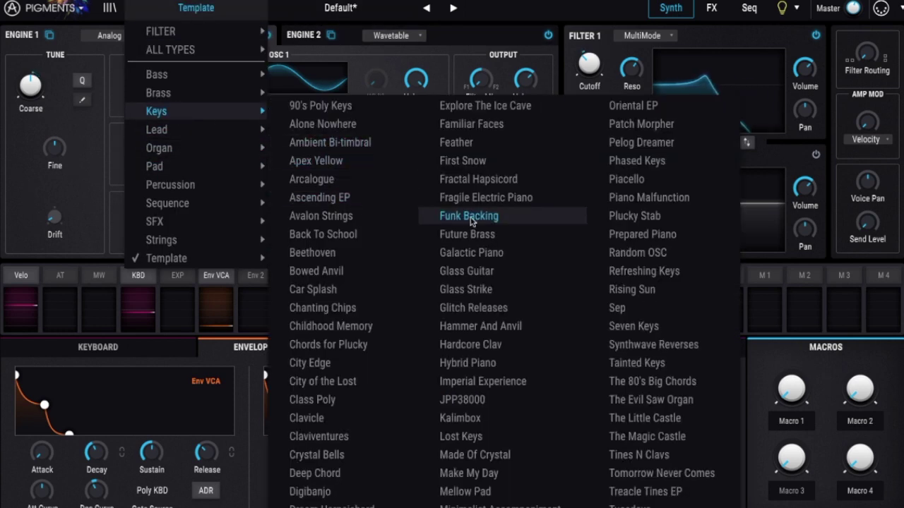
{"action": "left_click", "coordinate": [492, 220]}
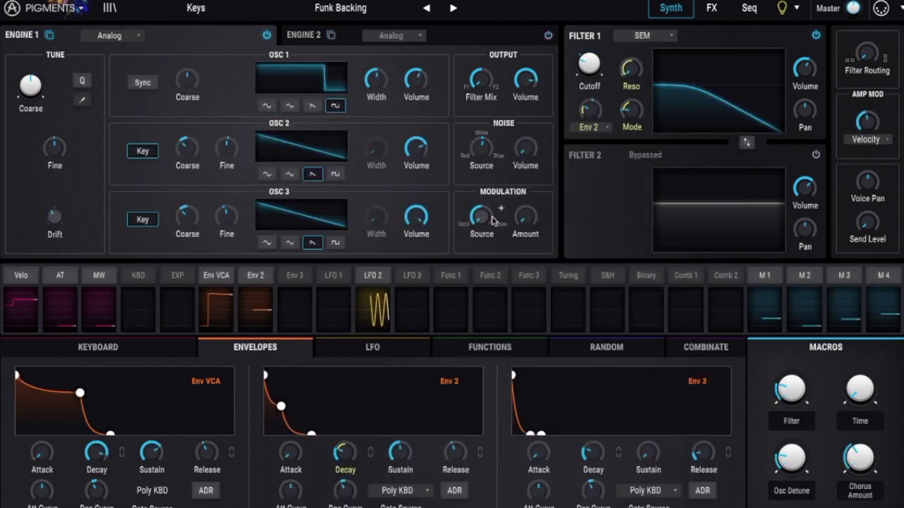
{"action": "left_click_drag", "start_coordinate": [589, 65], "coordinate": [603, 45]}
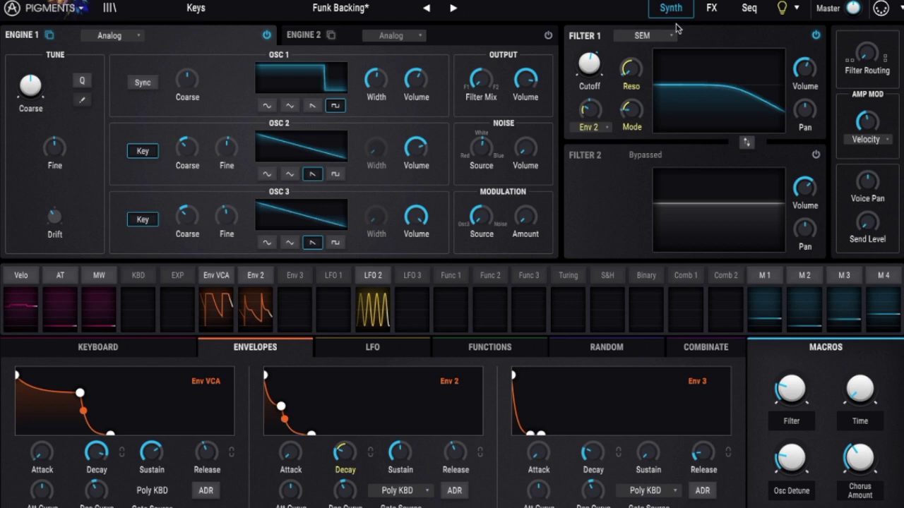
Replace Bus A's first effect, Chorus, with a Delay.
{"action": "left_click", "coordinate": [711, 8]}
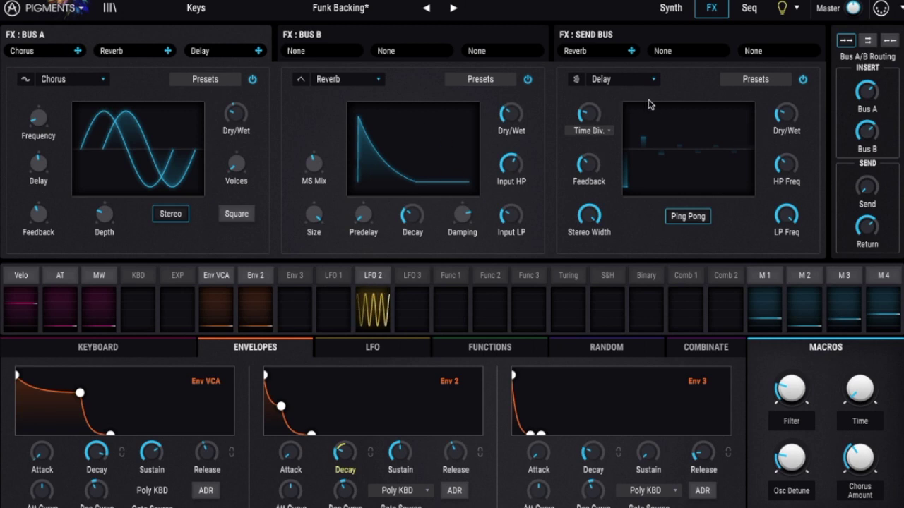
{"action": "left_click", "coordinate": [90, 81]}
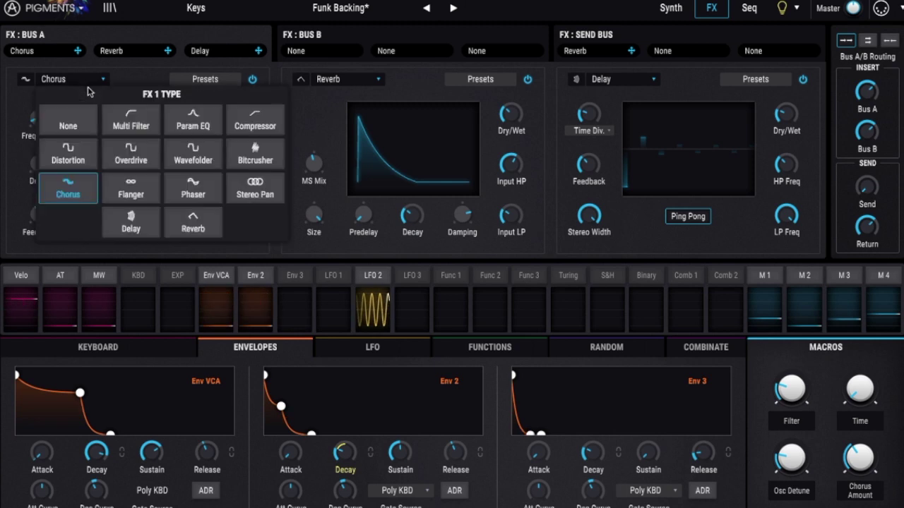
{"action": "left_click", "coordinate": [129, 224]}
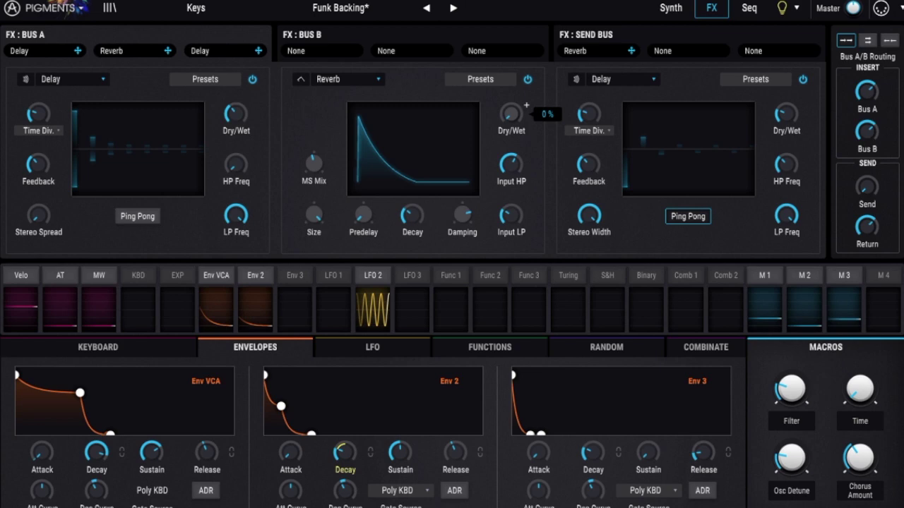
Switch the sequencer from arpeggiator to step-sequence mode and flatten all pitch steps.
{"action": "left_click", "coordinate": [749, 12]}
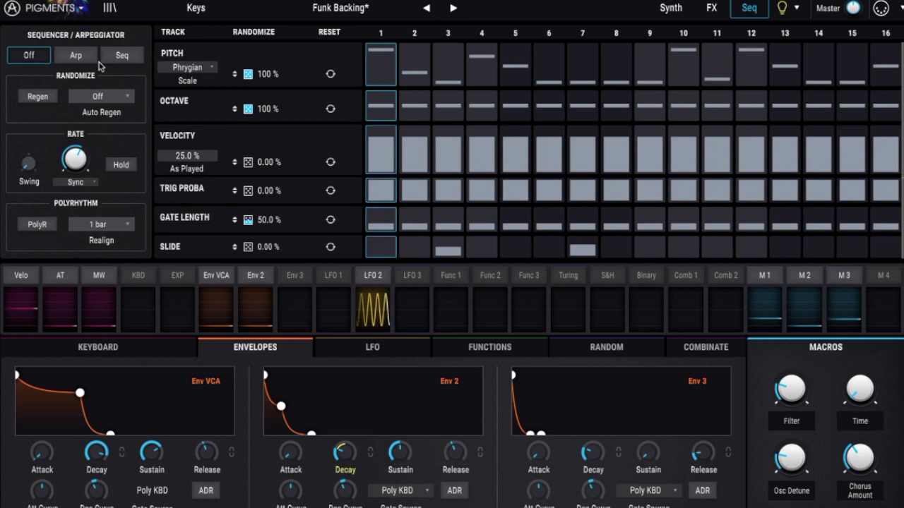
{"action": "left_click", "coordinate": [77, 56]}
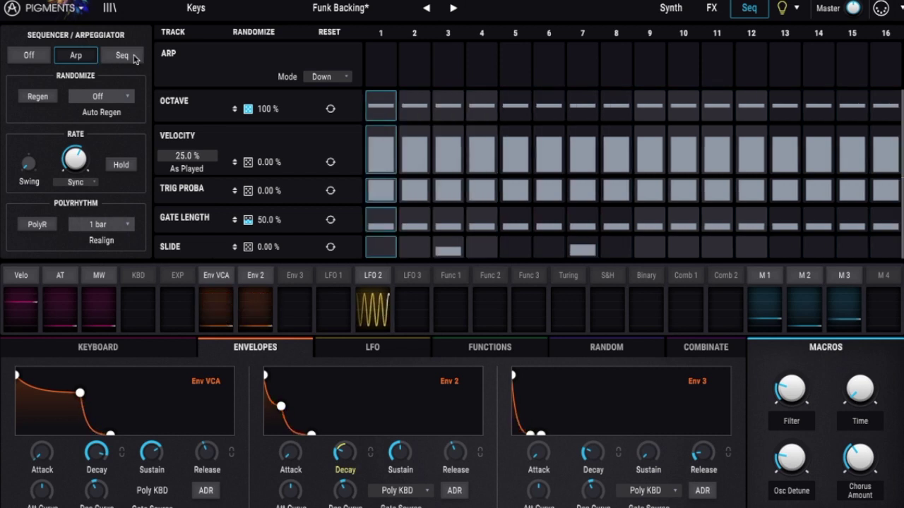
{"action": "left_click", "coordinate": [134, 58]}
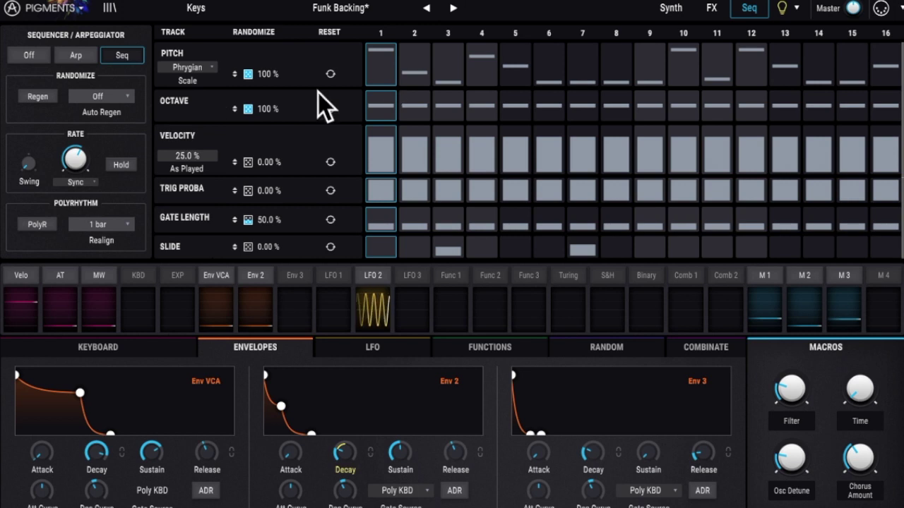
{"action": "left_click", "coordinate": [331, 74]}
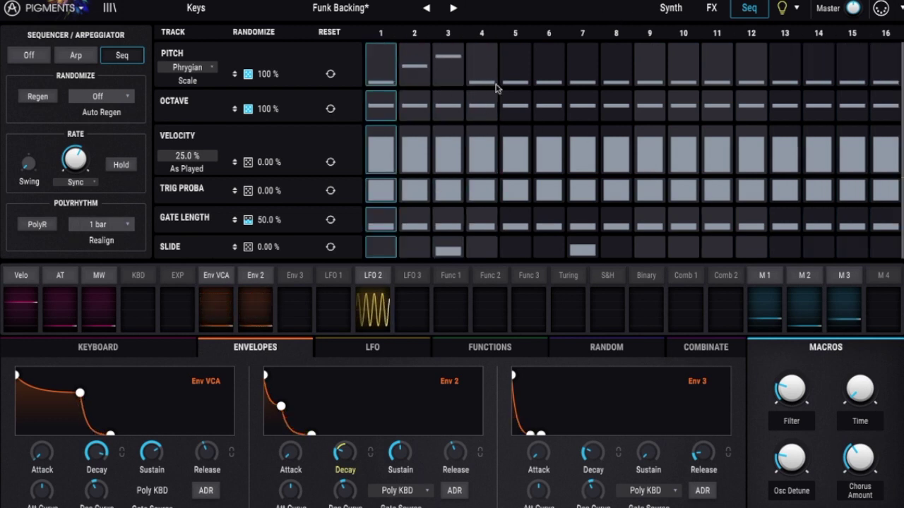
Raise the pitch of steps 6–7, 10–11 and 14–15, then reset the pitches flat.
{"action": "left_click_drag", "start_coordinate": [558, 76], "coordinate": [585, 65]}
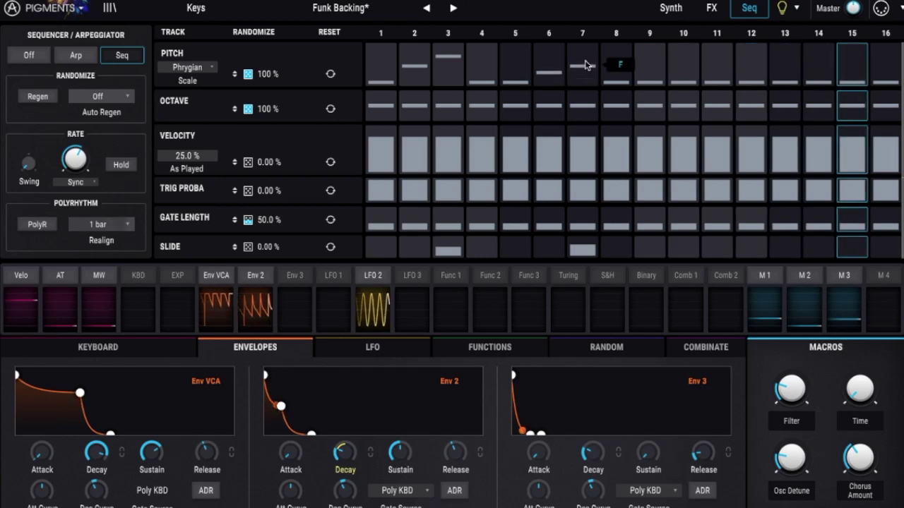
{"action": "left_click_drag", "start_coordinate": [682, 79], "coordinate": [717, 66]}
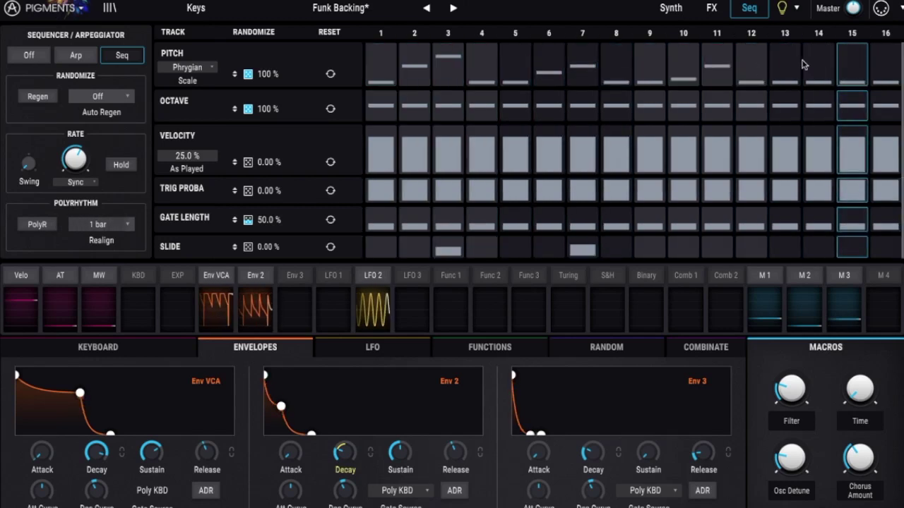
{"action": "left_click_drag", "start_coordinate": [803, 64], "coordinate": [852, 72]}
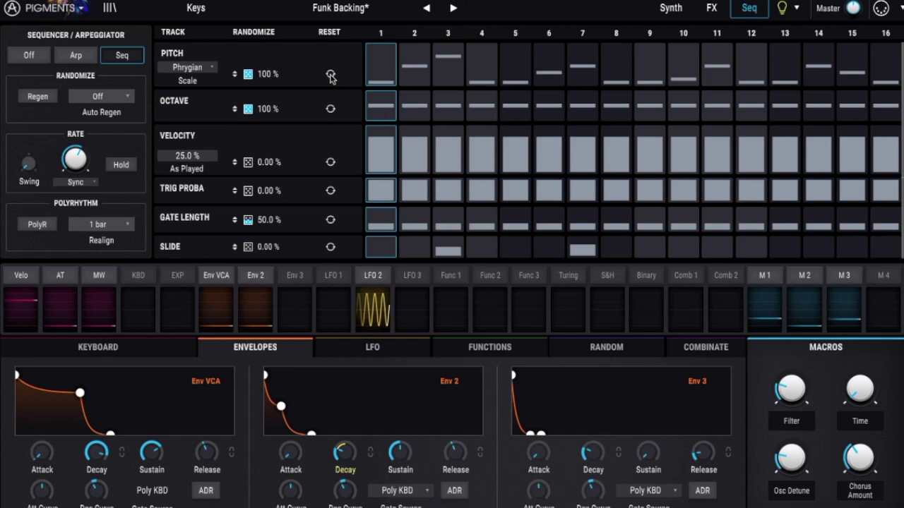
{"action": "left_click", "coordinate": [331, 74]}
Return step 2's pitch to C, flatten the octave line, and draw lower velocities on early steps.
{"action": "left_click", "coordinate": [414, 65]}
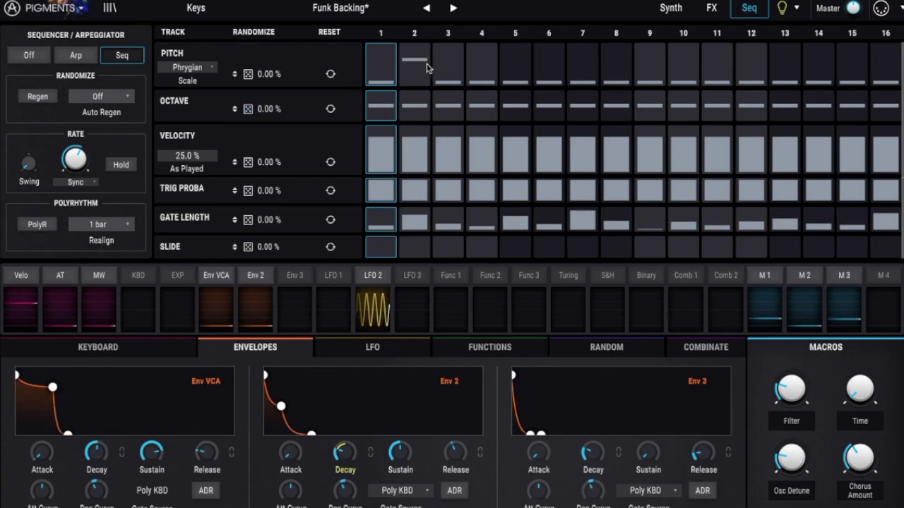
{"action": "left_click_drag", "start_coordinate": [426, 67], "coordinate": [413, 113]}
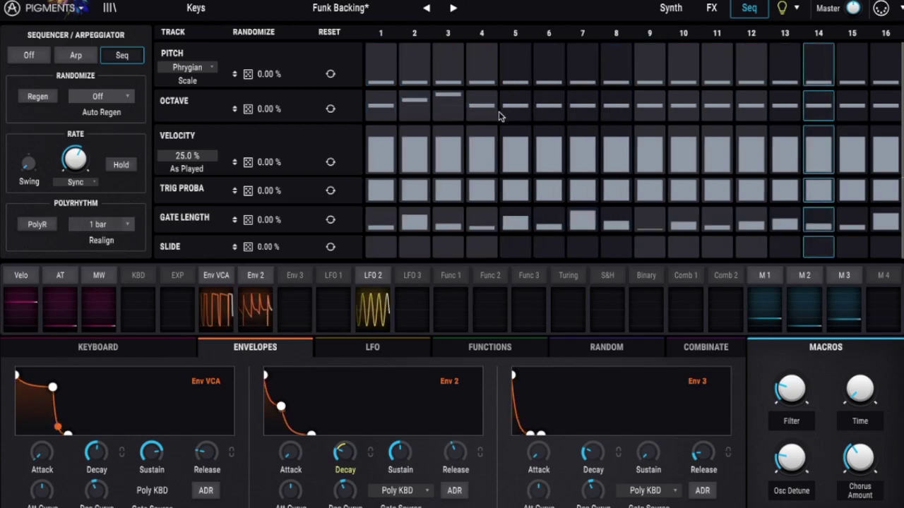
{"action": "left_click", "coordinate": [330, 109]}
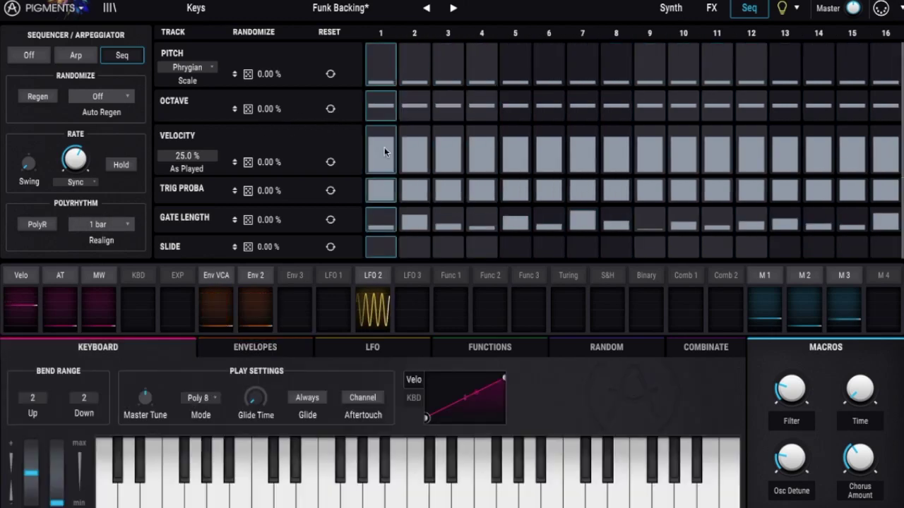
{"action": "mouse_move", "coordinate": [383, 170]}
{"action": "left_mouse_down"}
{"action": "mouse_move", "coordinate": [605, 151]}
{"action": "mouse_move", "coordinate": [721, 163]}
{"action": "mouse_move", "coordinate": [751, 154]}
{"action": "left_mouse_up"}
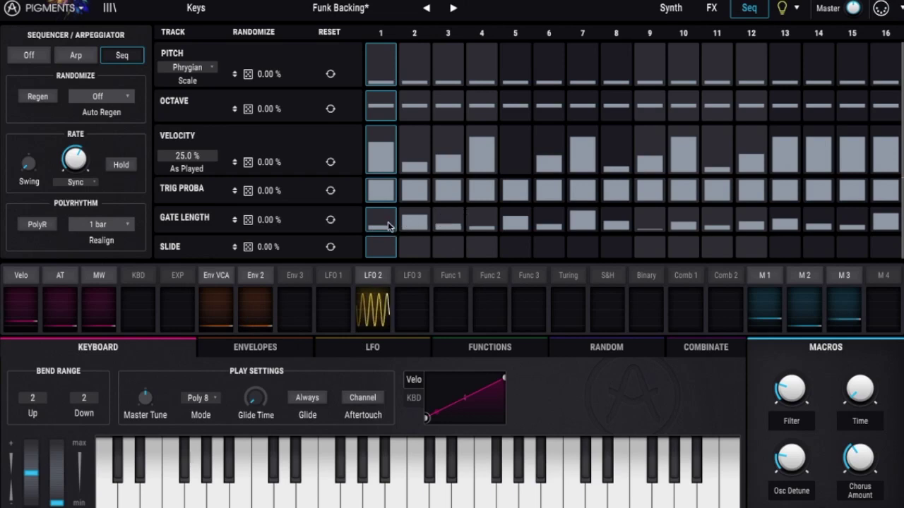
Redraw gate lengths: full on steps 3–4, zero on 1–2 and 5–7; add a slide on step 3.
{"action": "left_click", "coordinate": [330, 220]}
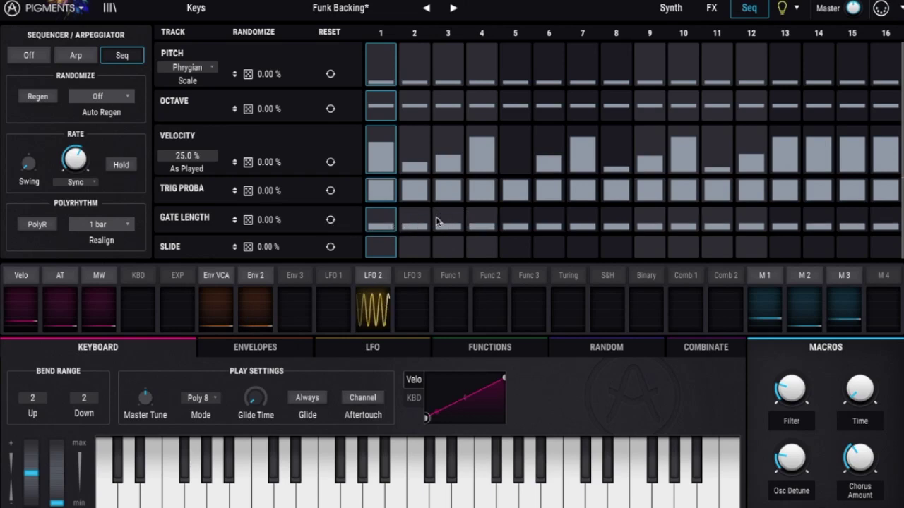
{"action": "left_click_drag", "start_coordinate": [479, 225], "coordinate": [479, 213]}
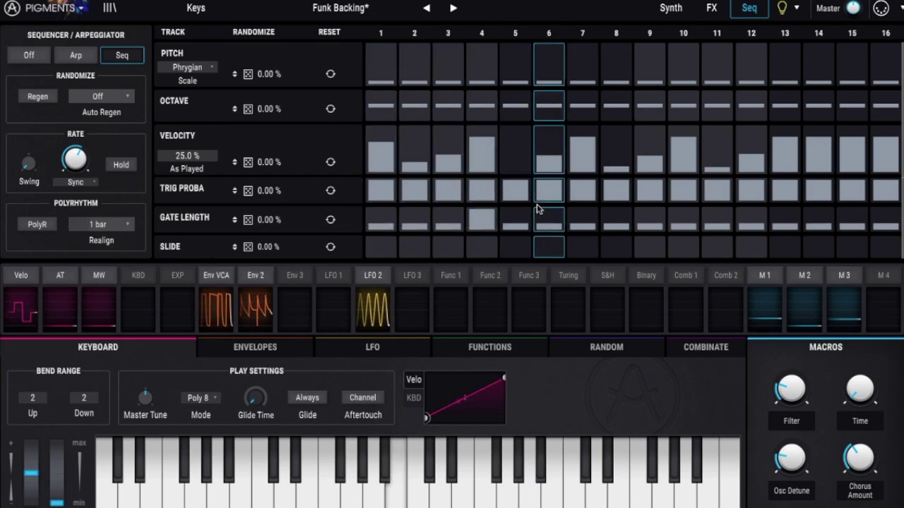
{"action": "left_click_drag", "start_coordinate": [379, 226], "coordinate": [419, 228]}
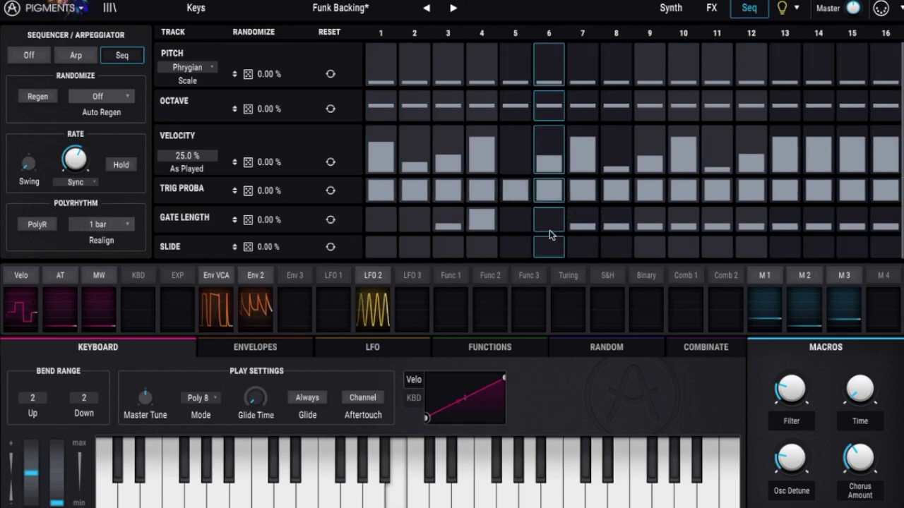
{"action": "mouse_move", "coordinate": [583, 224]}
{"action": "left_mouse_down"}
{"action": "mouse_move", "coordinate": [514, 238]}
{"action": "mouse_move", "coordinate": [511, 229]}
{"action": "left_mouse_up"}
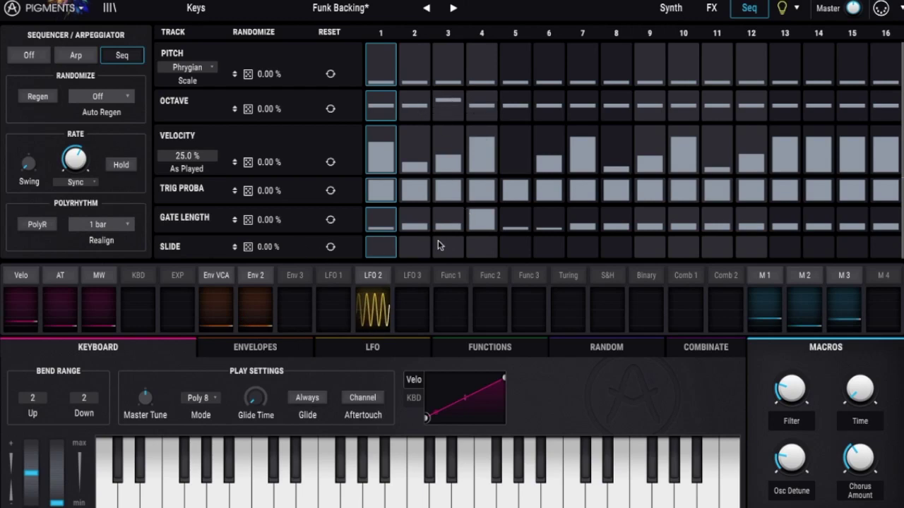
{"action": "left_click_drag", "start_coordinate": [446, 216], "coordinate": [450, 198]}
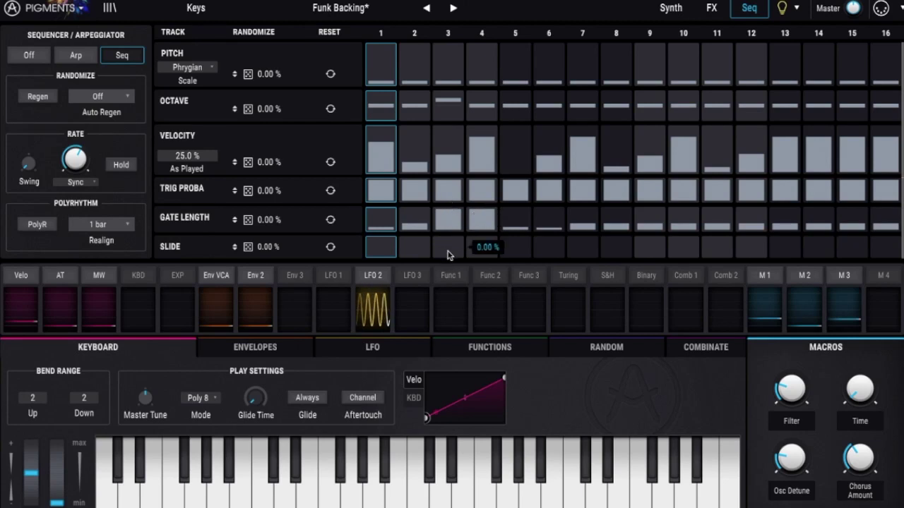
{"action": "left_click_drag", "start_coordinate": [449, 243], "coordinate": [454, 252]}
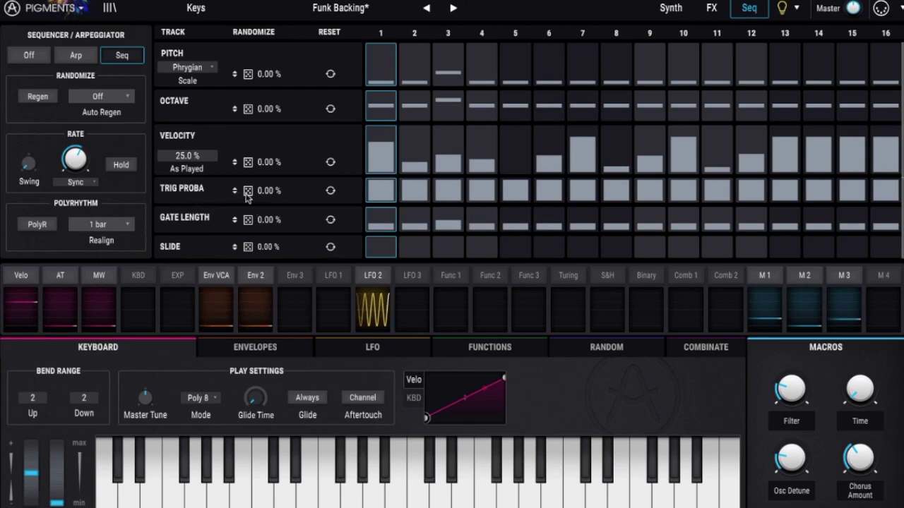
{"action": "mouse_move", "coordinate": [414, 191]}
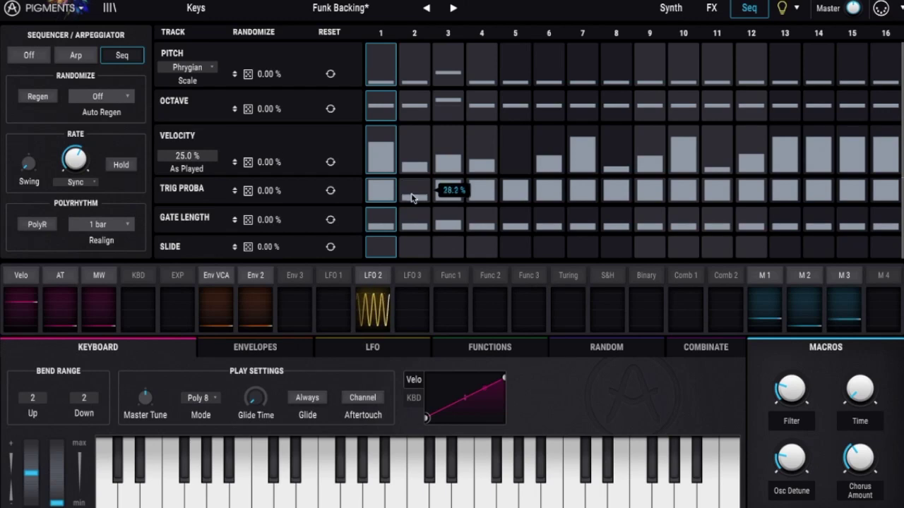
Lower the trigger probability on steps 4, 6, 8, 10 and 14.
{"action": "left_click", "coordinate": [472, 211]}
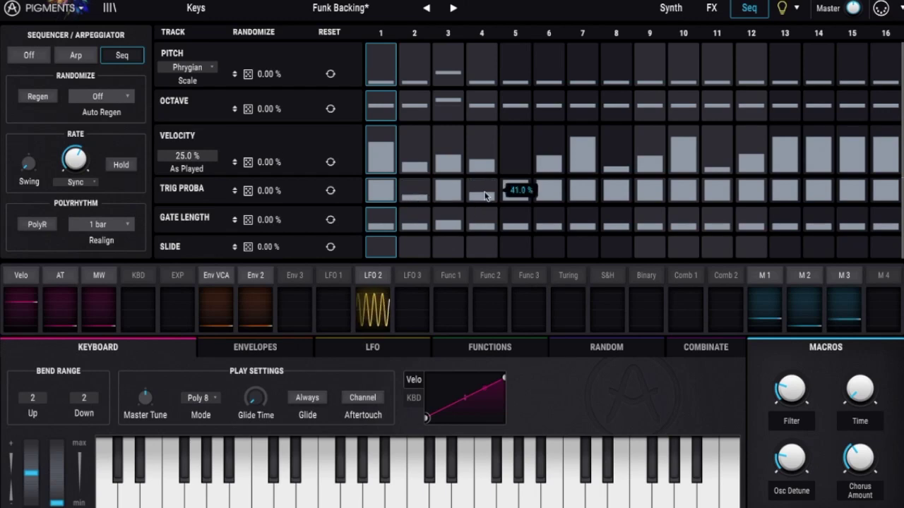
{"action": "left_click", "coordinate": [549, 196]}
{"action": "left_click", "coordinate": [615, 194]}
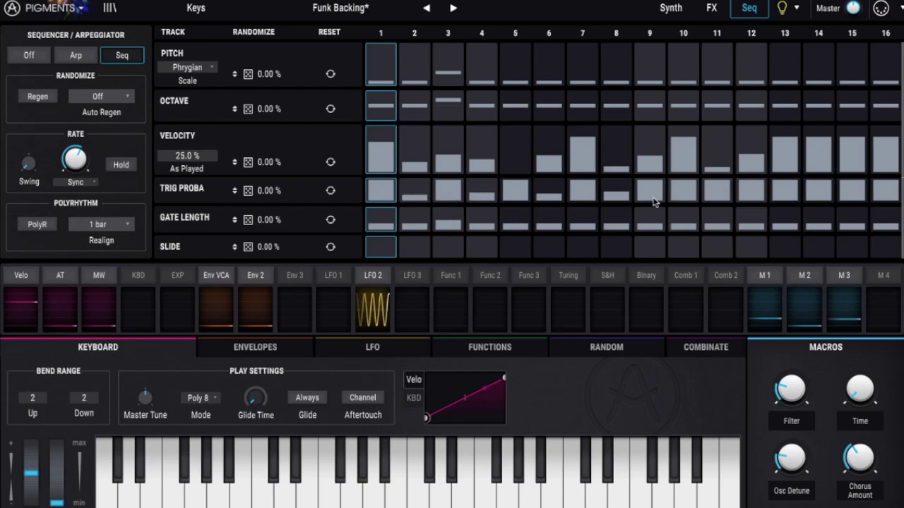
{"action": "left_click", "coordinate": [676, 192]}
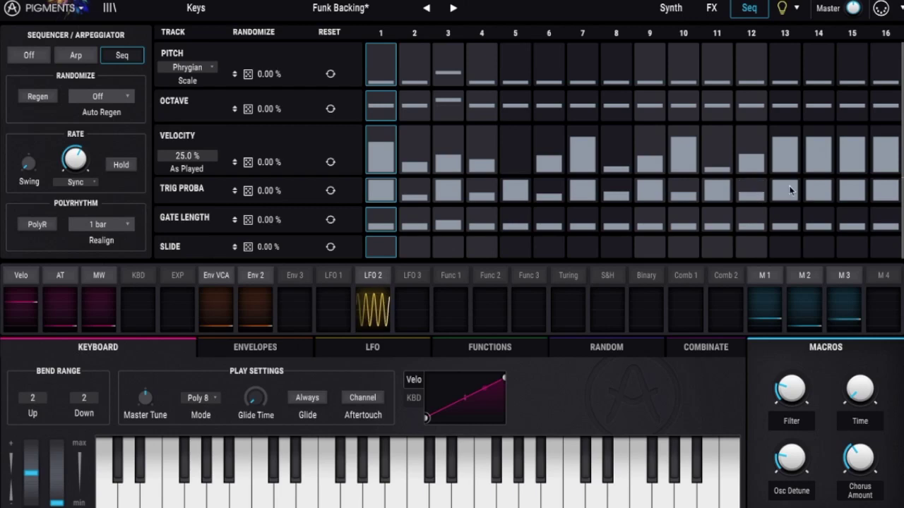
{"action": "left_click", "coordinate": [818, 192]}
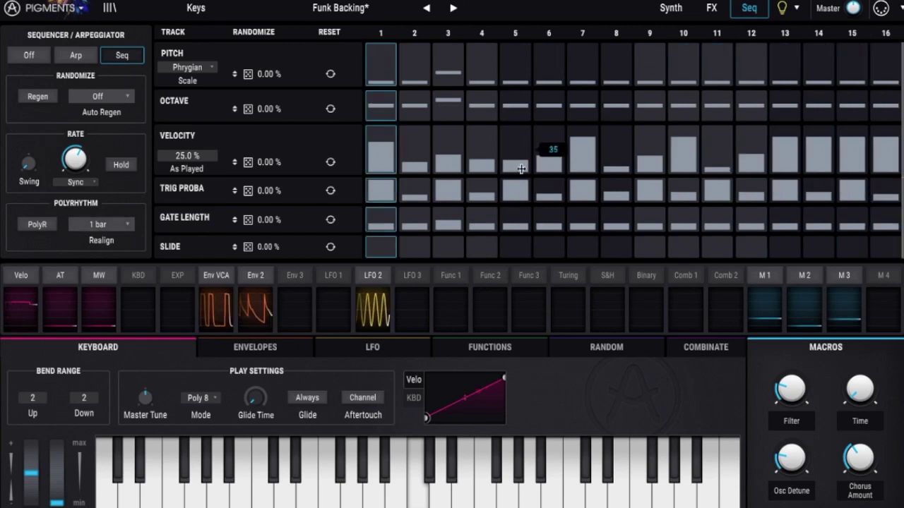
Reset velocities to full, regenerate random pitches, and set Auto Regen to every 1 bar.
{"action": "left_click", "coordinate": [330, 162]}
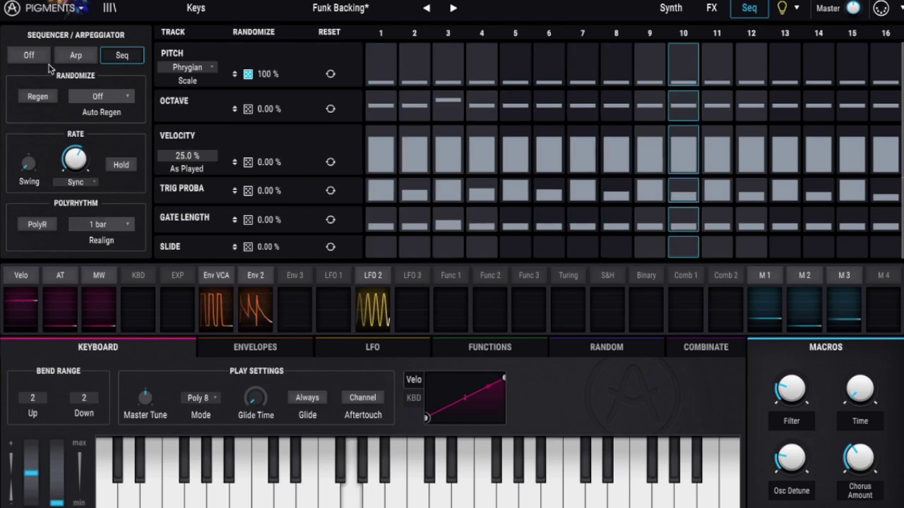
{"action": "left_click", "coordinate": [51, 97]}
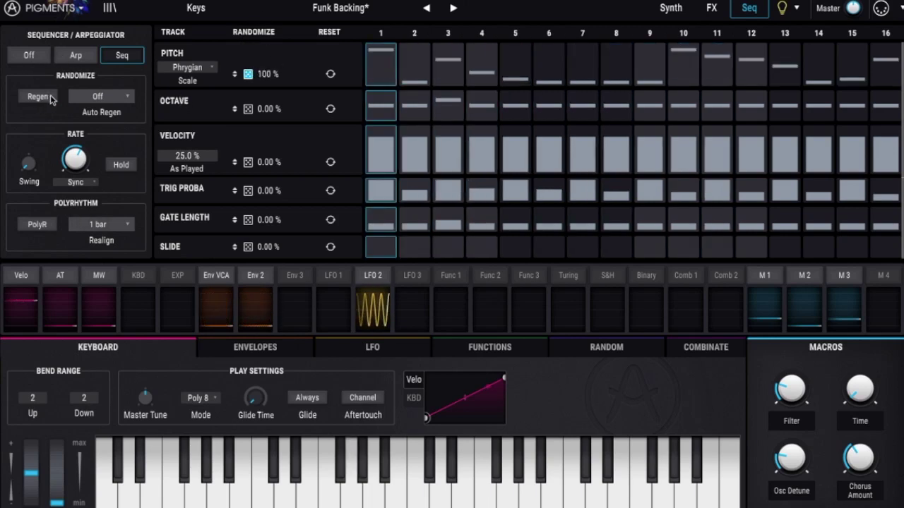
{"action": "left_click", "coordinate": [106, 98]}
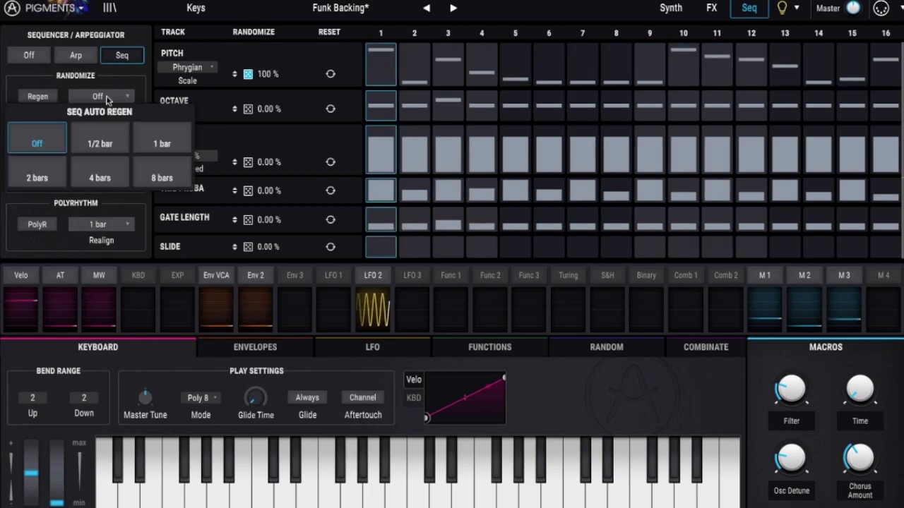
{"action": "left_click", "coordinate": [162, 140]}
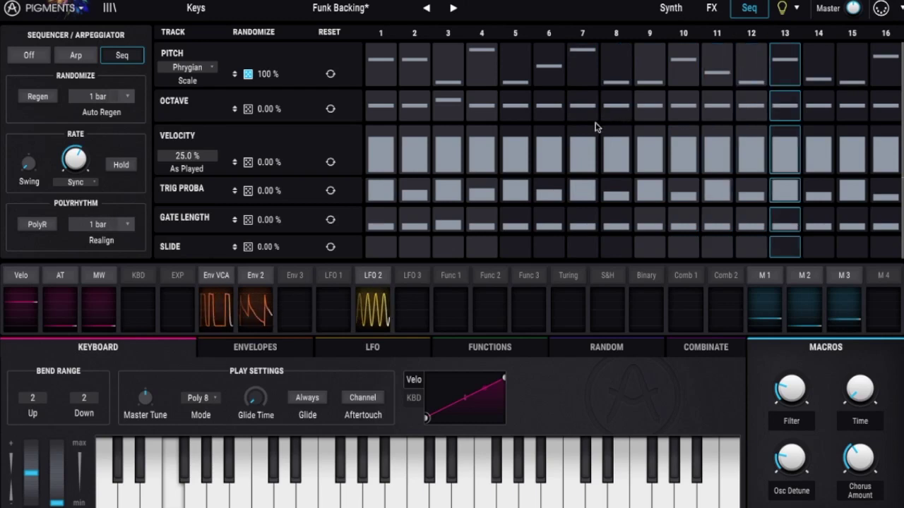
Set randomization to a little on octave, ~45% velocity, ~50% gate length and ~23% slide.
{"action": "left_click_drag", "start_coordinate": [248, 109], "coordinate": [275, 121]}
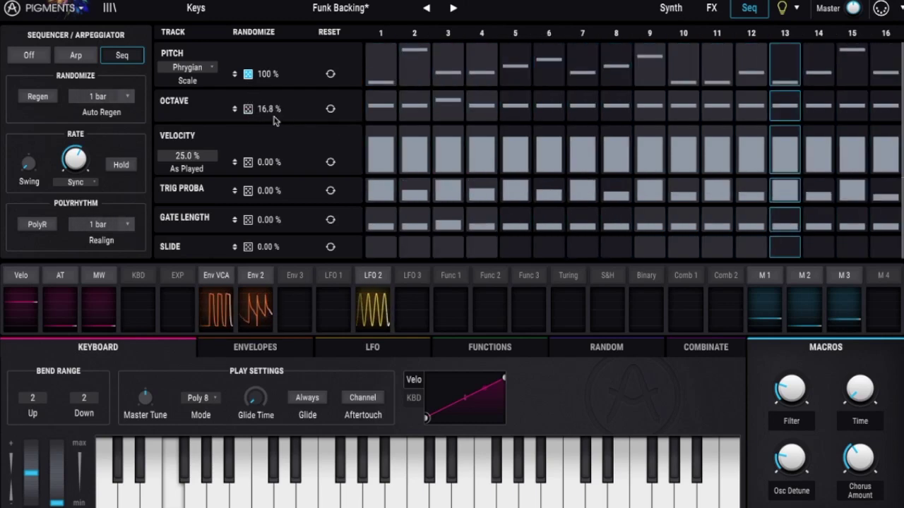
{"action": "left_click_drag", "start_coordinate": [267, 162], "coordinate": [273, 88]}
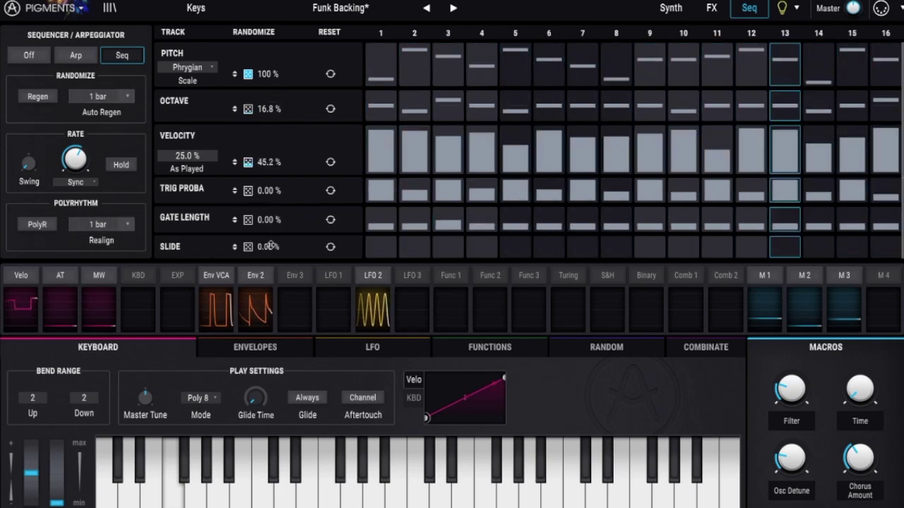
{"action": "left_click_drag", "start_coordinate": [268, 219], "coordinate": [270, 144]}
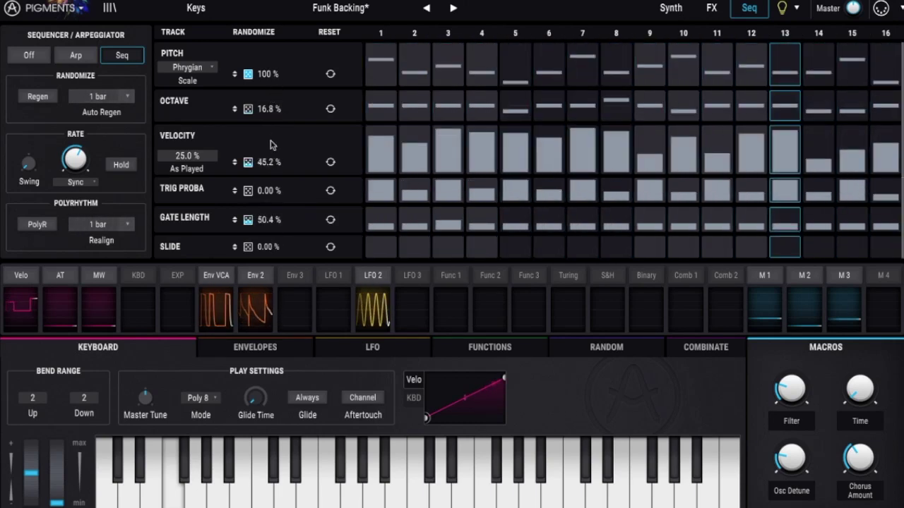
{"action": "left_click_drag", "start_coordinate": [268, 247], "coordinate": [270, 212]}
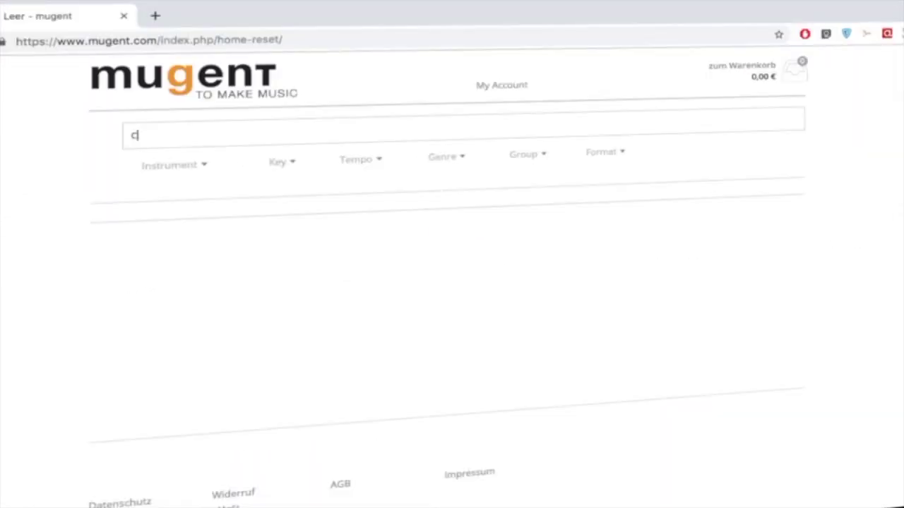
Run the Conga search and filter the results to the 101–115 BPM tempo range.
{"action": "key", "text": "Return"}
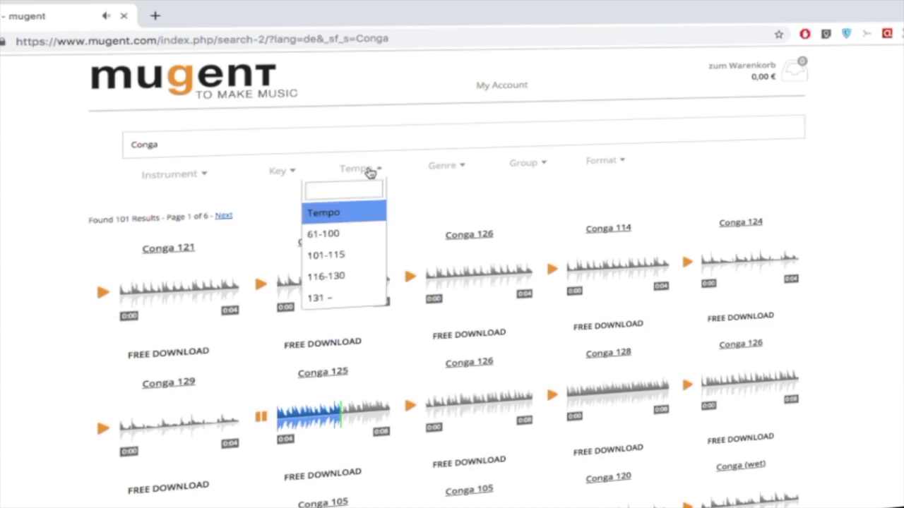
{"action": "left_click", "coordinate": [353, 255]}
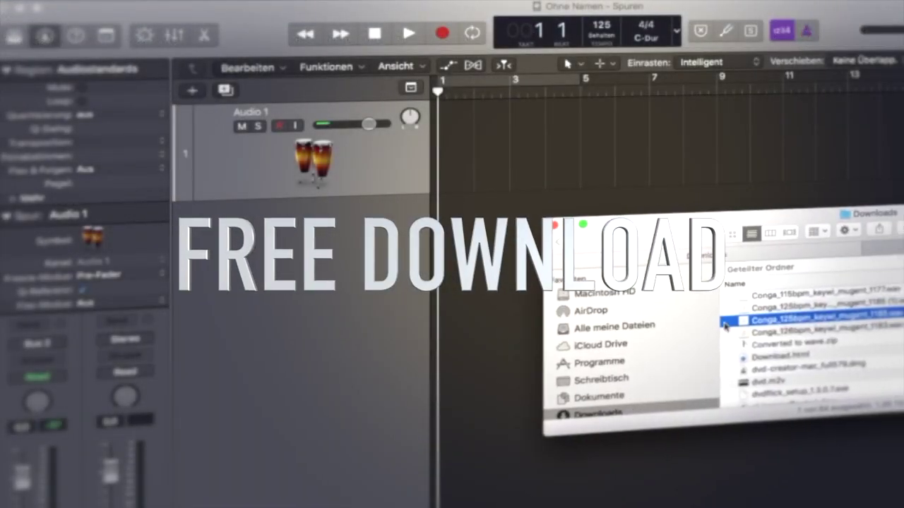
Drop Conga_125bpm from the Downloads folder onto the Audio 1 track.
{"action": "mouse_move", "coordinate": [630, 279]}
{"action": "left_mouse_down"}
{"action": "mouse_move", "coordinate": [461, 162]}
{"action": "mouse_move", "coordinate": [471, 161]}
{"action": "left_mouse_up"}
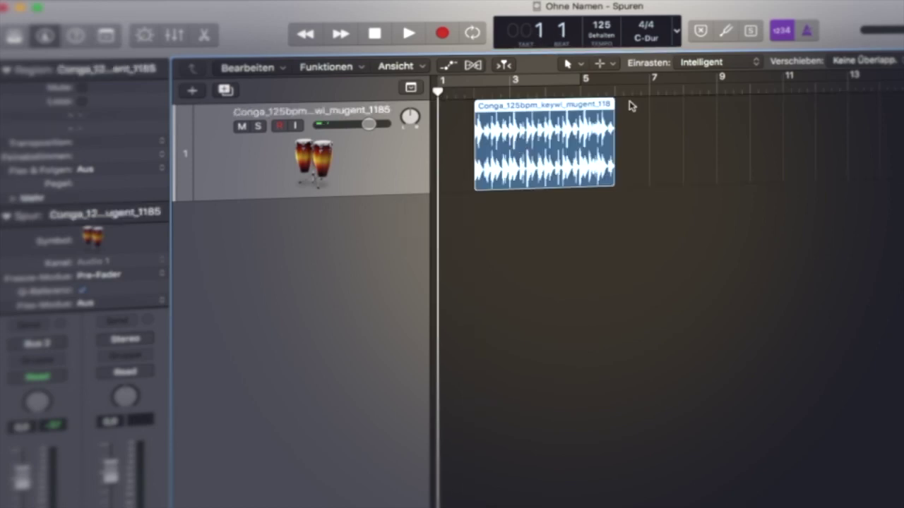